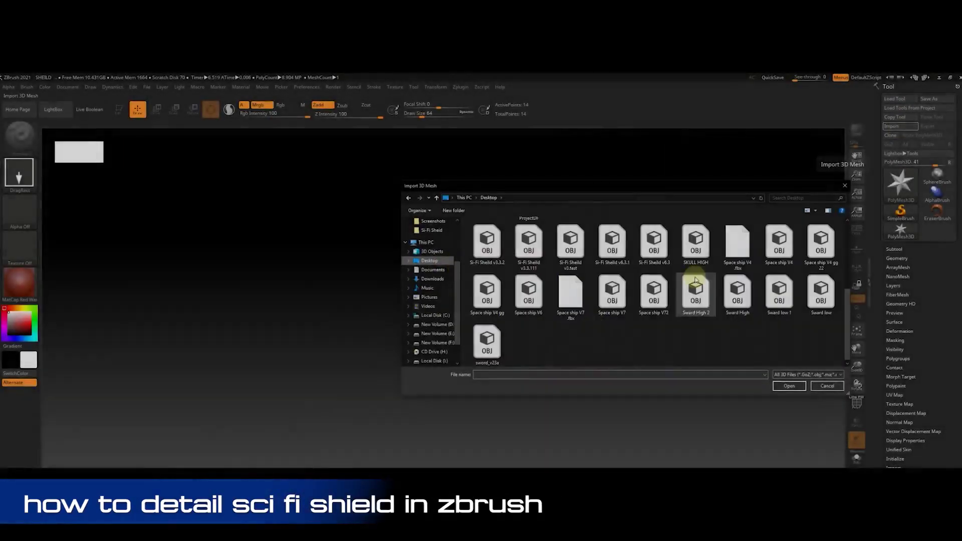
- Import the sci-fi shield mesh file onto the empty canvas
{"action": "double_click", "coordinate": [612, 241]}
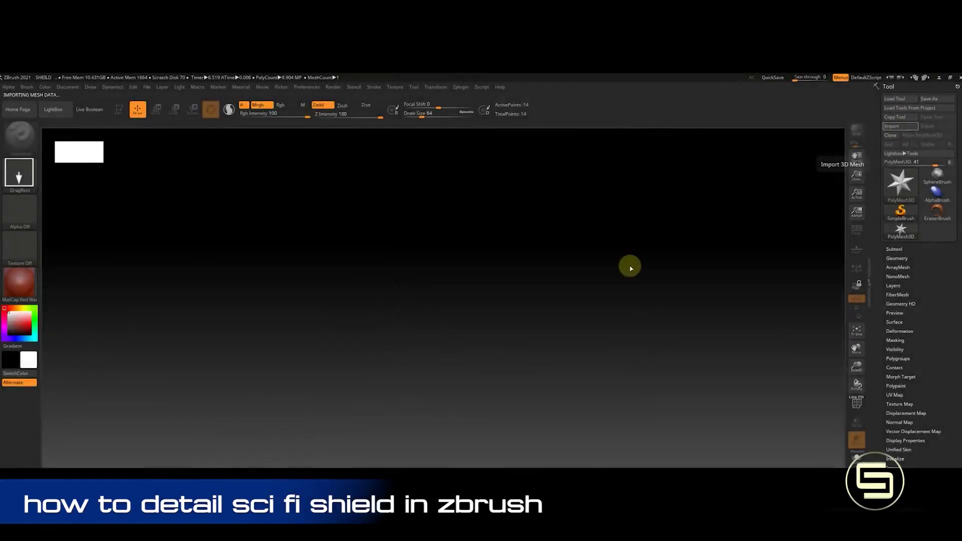
- Enter Edit mode and DynaMesh the shield at resolution 2328, undoing the first too-dense pass
{"action": "left_click", "coordinate": [896, 257]}
{"action": "key", "text": "t"}
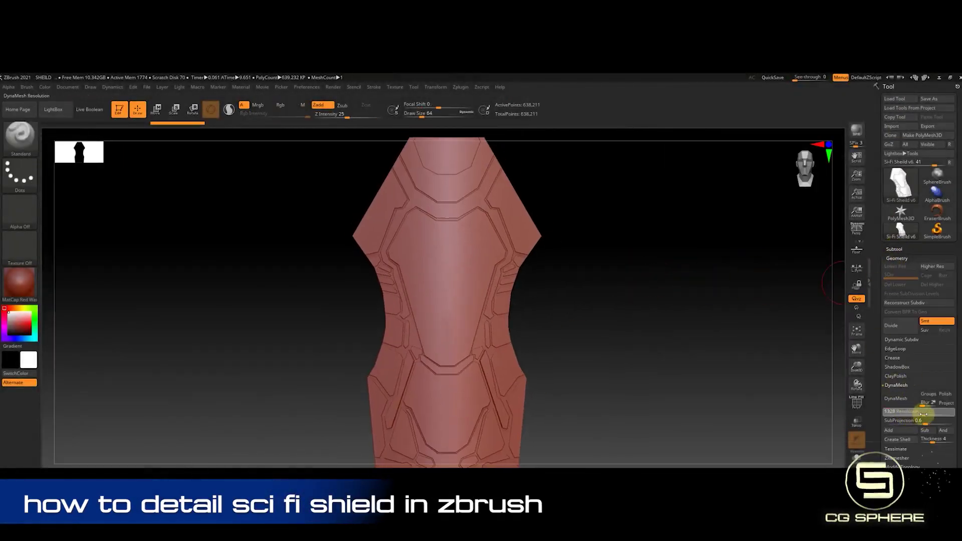
{"action": "left_click", "coordinate": [896, 398]}
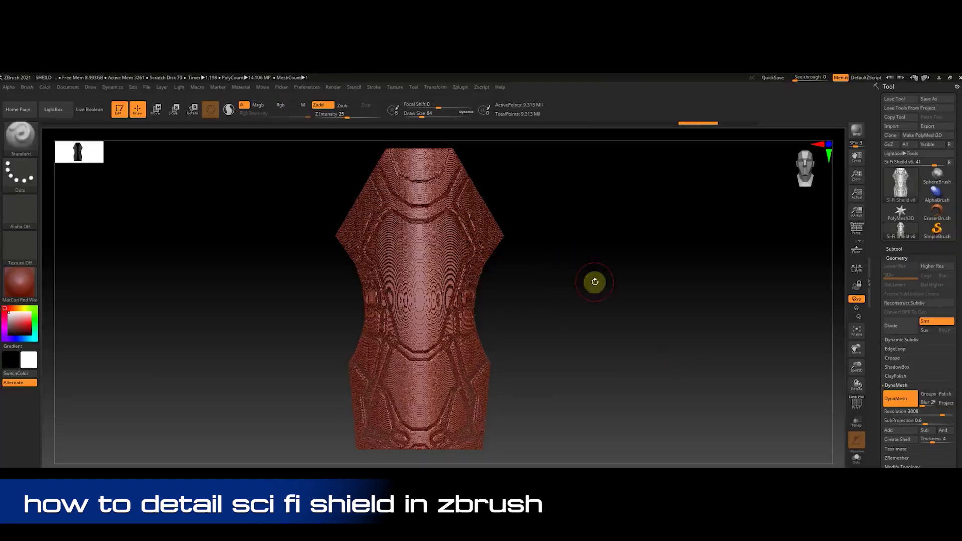
{"action": "key", "text": "ctrl+z"}
{"action": "left_click_drag", "start_coordinate": [942, 414], "coordinate": [939, 415]}
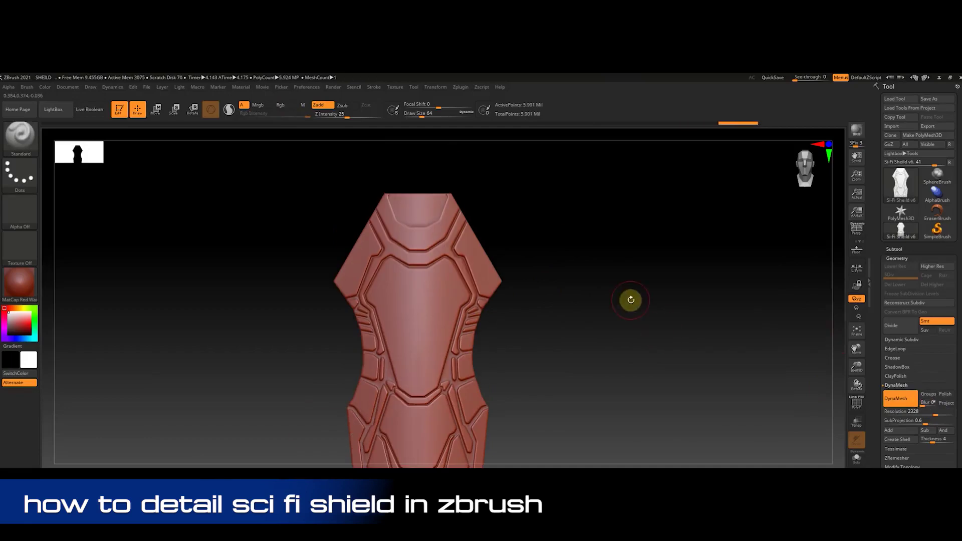
{"action": "key", "text": "i"}
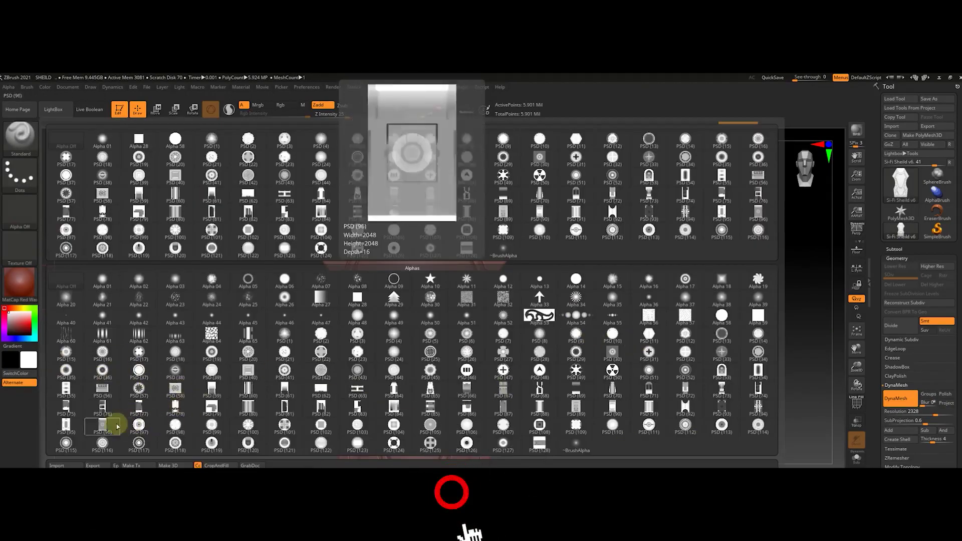
- Try stamping a ring-shaped alpha onto the shield chest with DragRect
{"action": "left_click_drag", "start_coordinate": [937, 412], "coordinate": [935, 412]}
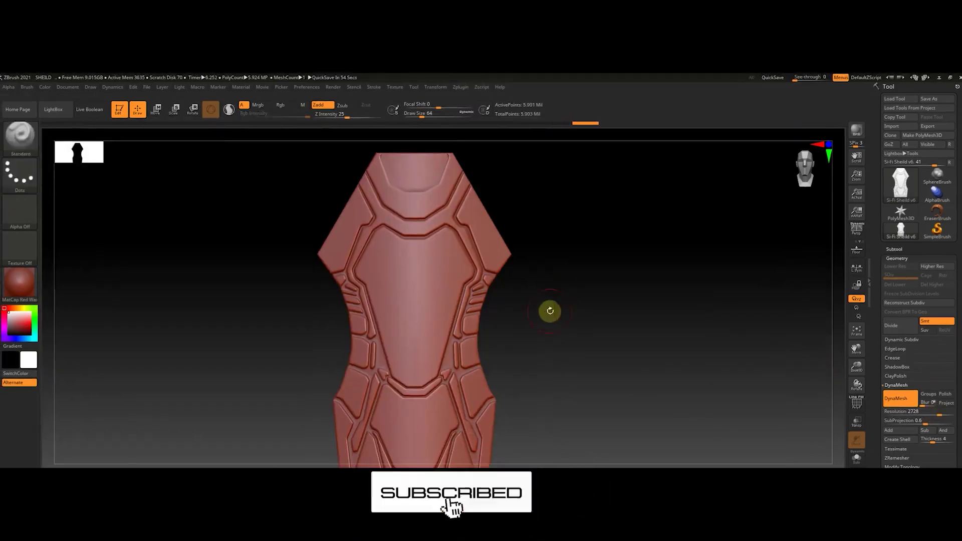
{"action": "left_click", "coordinate": [25, 224]}
{"action": "left_click", "coordinate": [273, 370]}
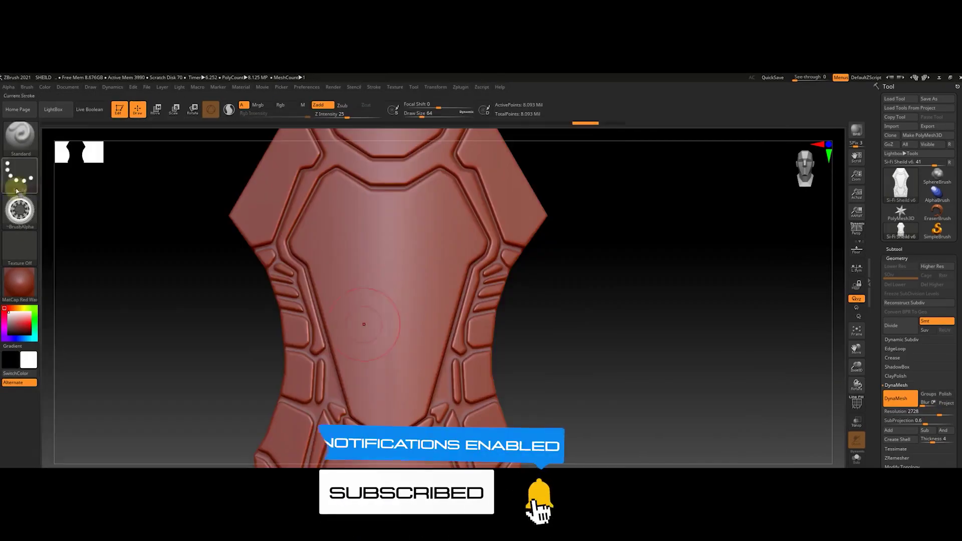
{"action": "left_click_drag", "start_coordinate": [388, 294], "coordinate": [397, 369]}
- Stamp the PSD (5) round vent into the chest centre and save as SHEILD v2
{"action": "left_click", "coordinate": [20, 211]}
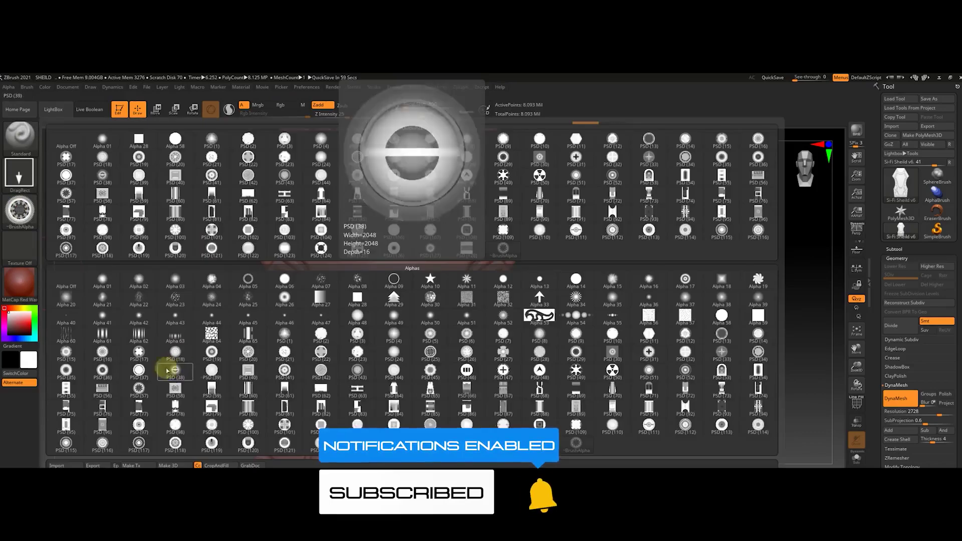
{"action": "left_click", "coordinate": [428, 333]}
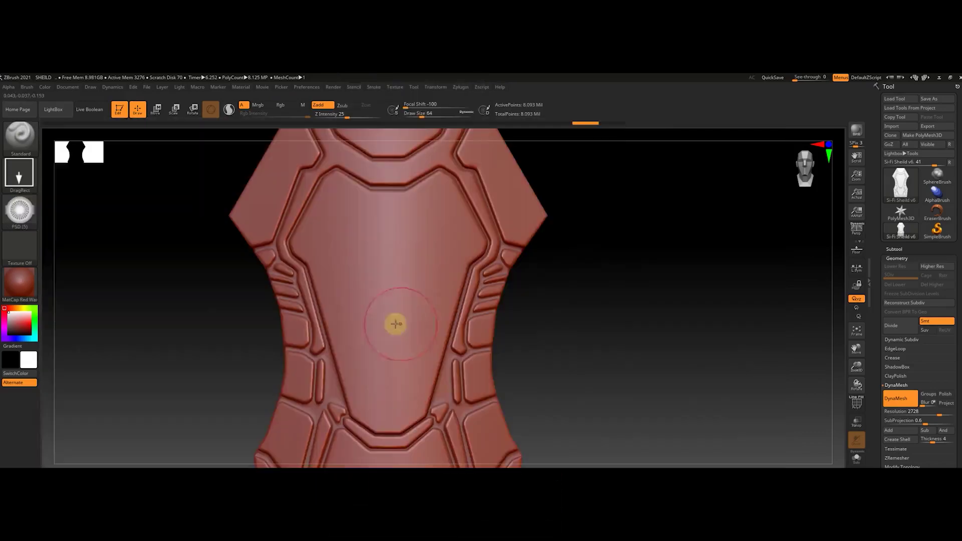
{"action": "mouse_move", "coordinate": [389, 292]}
{"action": "left_mouse_down"}
{"action": "mouse_move", "coordinate": [385, 379]}
{"action": "mouse_move", "coordinate": [488, 281]}
{"action": "left_mouse_up"}
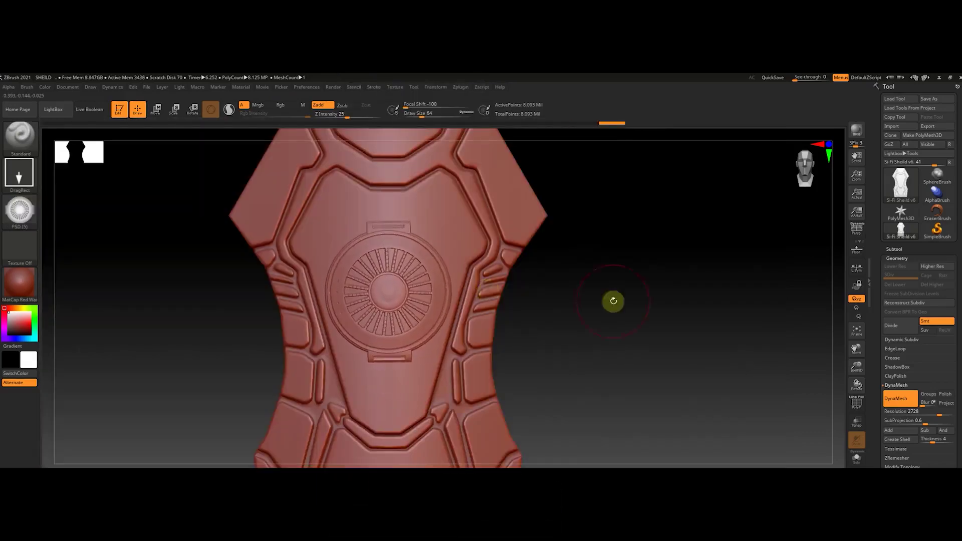
{"action": "key", "text": "ctrl+s"}
{"action": "left_click", "coordinate": [789, 385]}
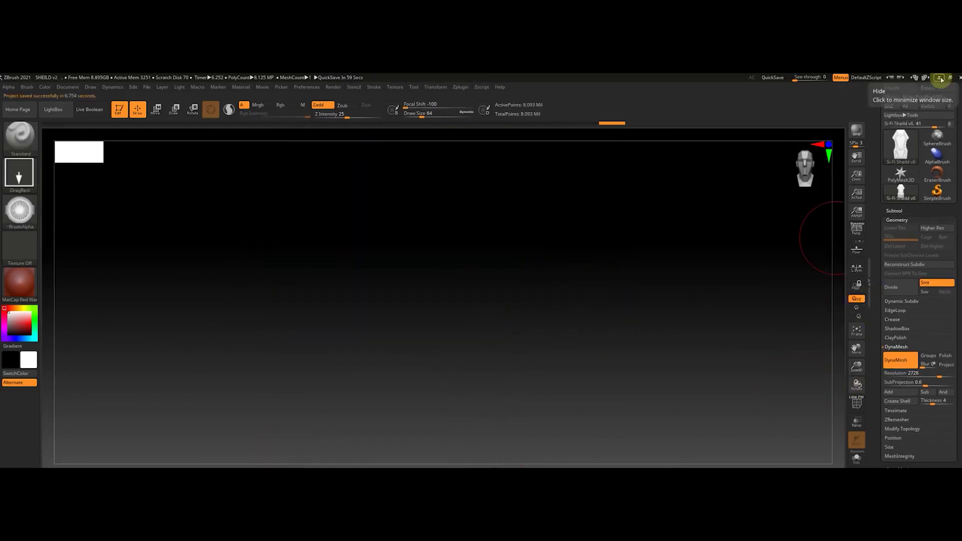
- Lasso-mask the two upper side panels and invert the mask
{"action": "left_click", "coordinate": [20, 172], "text": "ctrl"}
{"action": "left_click", "coordinate": [130, 194]}
{"action": "left_click_drag", "start_coordinate": [453, 208], "coordinate": [429, 274], "text": "ctrl"}
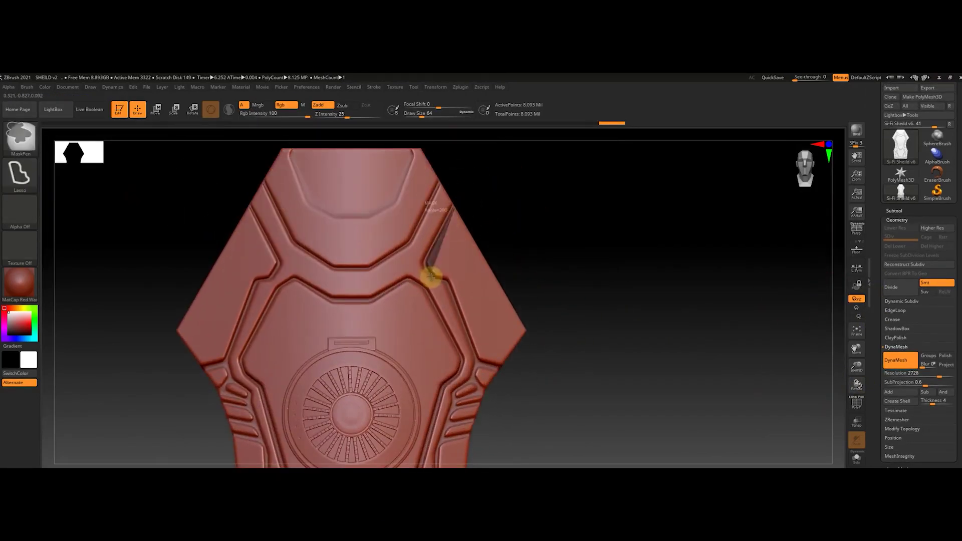
{"action": "left_click_drag", "start_coordinate": [475, 358], "coordinate": [496, 365], "text": "ctrl"}
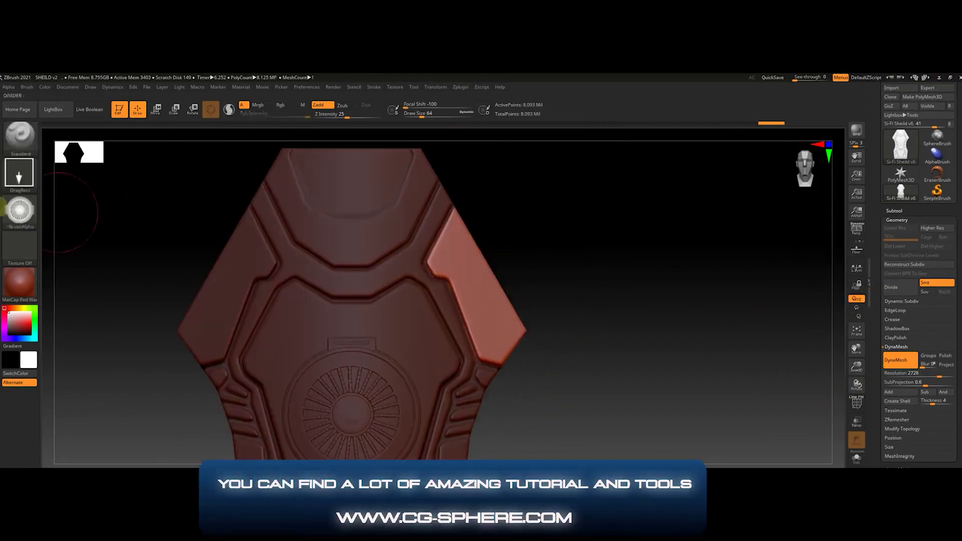
{"action": "left_click_drag", "start_coordinate": [536, 273], "coordinate": [543, 277], "text": "ctrl"}
{"action": "left_click_drag", "start_coordinate": [439, 275], "coordinate": [440, 278], "text": "ctrl"}
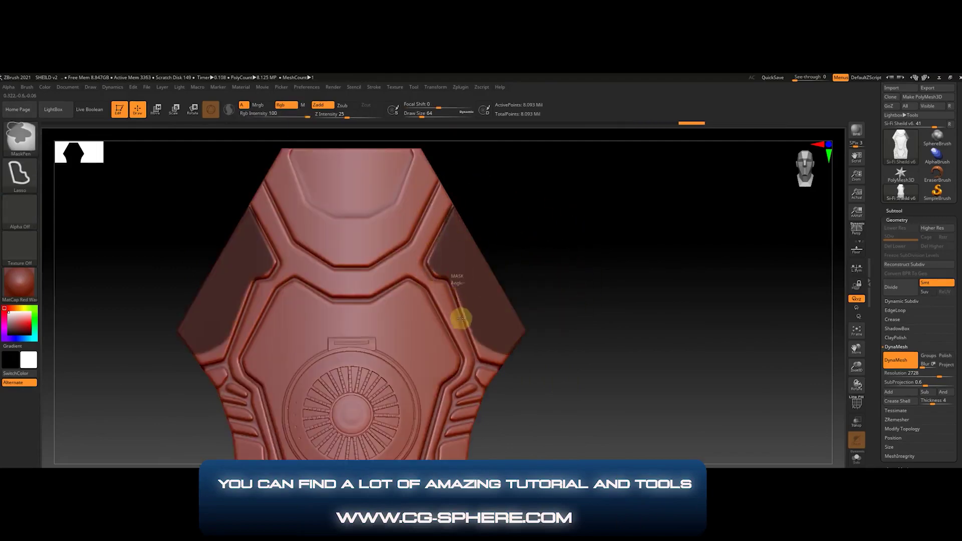
{"action": "left_click", "coordinate": [488, 243], "text": "ctrl"}
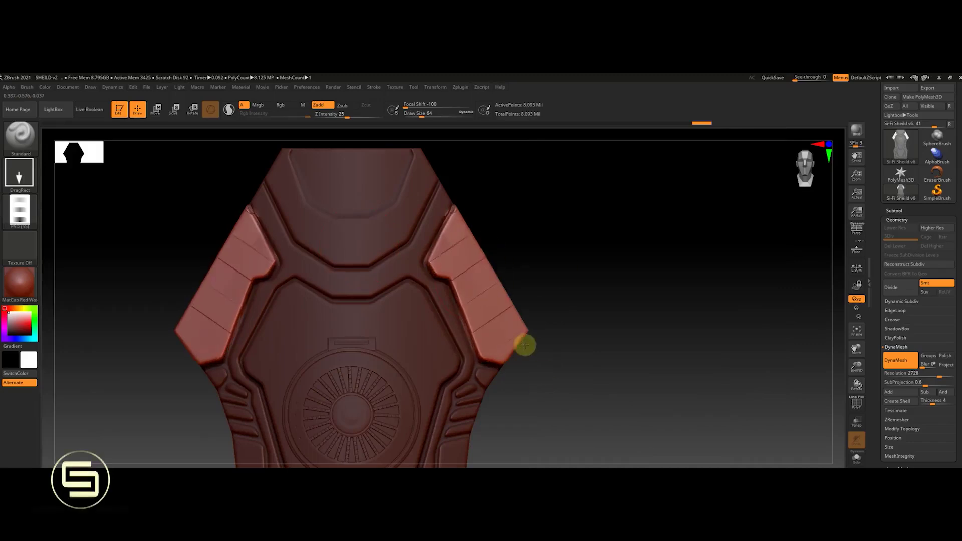
- Finish the side-panel grooves, clear the mask and save the project
{"action": "mouse_move", "coordinate": [549, 388]}
{"action": "left_mouse_down"}
{"action": "mouse_move", "coordinate": [566, 354]}
{"action": "mouse_move", "coordinate": [541, 194]}
{"action": "left_mouse_up"}
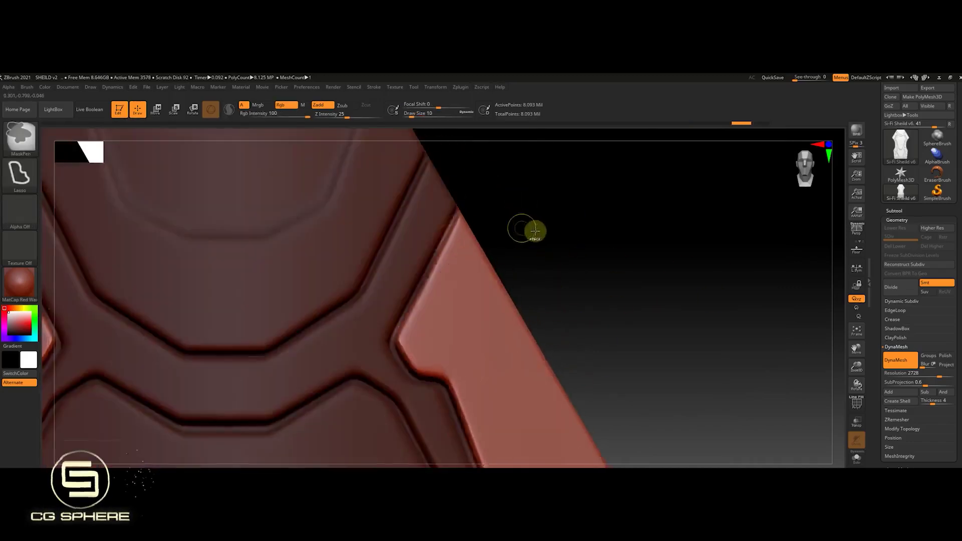
{"action": "left_click", "coordinate": [534, 230], "text": "ctrl"}
{"action": "left_click", "coordinate": [897, 301]}
{"action": "mouse_move", "coordinate": [586, 247]}
{"action": "left_mouse_down", "text": "alt"}
{"action": "mouse_move", "coordinate": [565, 395]}
{"action": "mouse_move", "coordinate": [595, 205]}
{"action": "left_mouse_up", "text": "alt"}
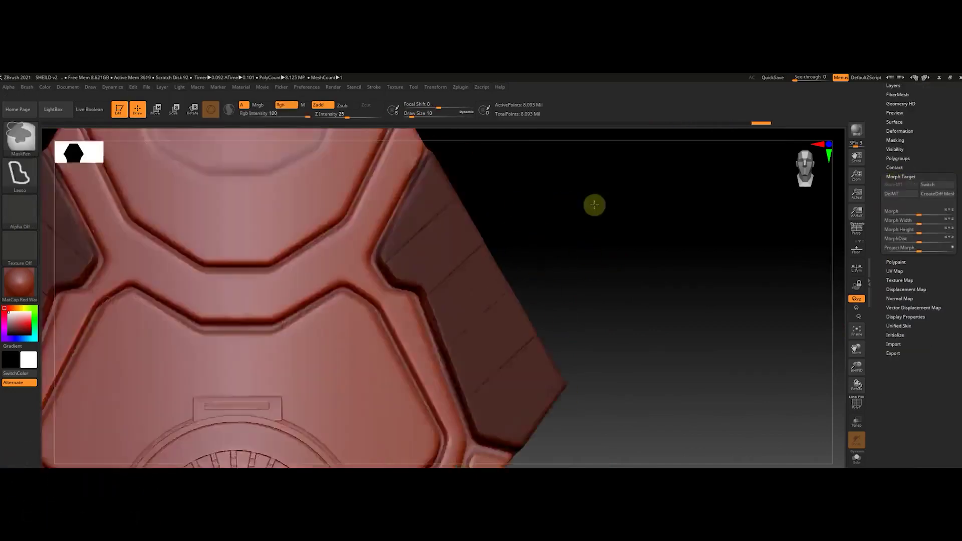
{"action": "key", "text": "b"}
{"action": "left_click", "coordinate": [552, 290]}
{"action": "mouse_move", "coordinate": [492, 286]}
{"action": "left_mouse_down", "text": "alt"}
{"action": "mouse_move", "coordinate": [518, 265]}
{"action": "mouse_move", "coordinate": [503, 302]}
{"action": "left_mouse_up", "text": "alt"}
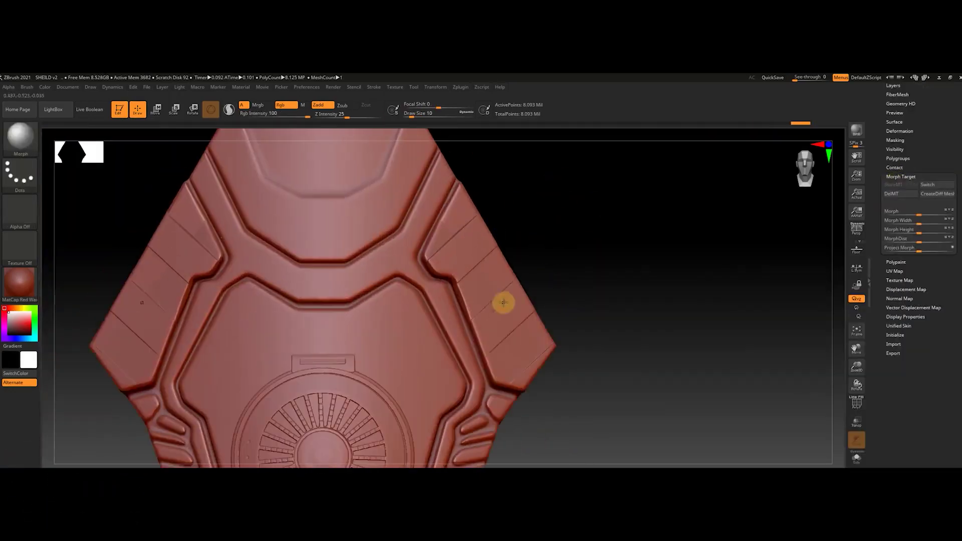
{"action": "mouse_move", "coordinate": [503, 252]}
{"action": "left_mouse_down", "text": "alt"}
{"action": "mouse_move", "coordinate": [472, 296]}
{"action": "mouse_move", "coordinate": [584, 242]}
{"action": "left_mouse_up", "text": "alt"}
{"action": "key", "text": "ctrl+s"}
{"action": "left_click_drag", "start_coordinate": [555, 321], "coordinate": [558, 391], "text": "alt"}
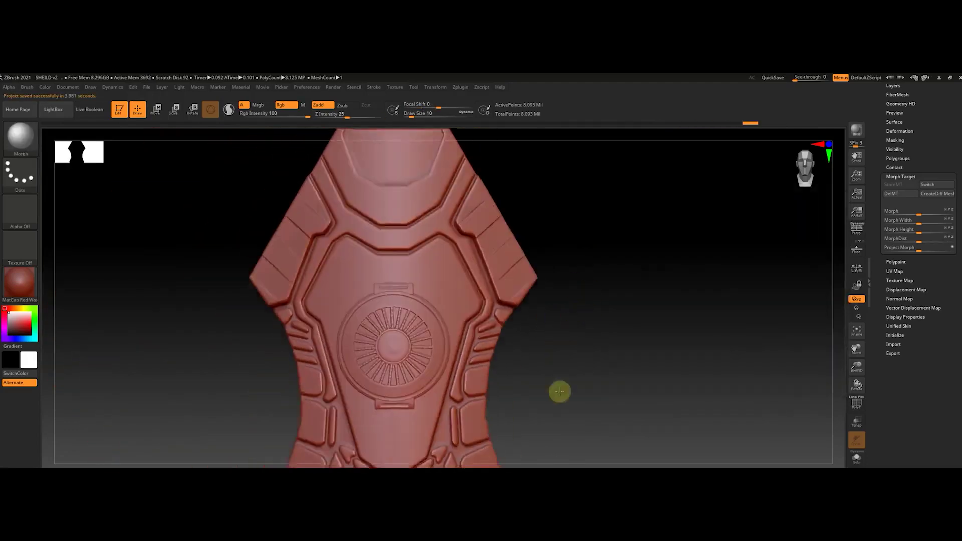
- Stamp small round fasteners on the upper chest with the PSD (51) alpha
{"action": "left_click", "coordinate": [20, 210]}
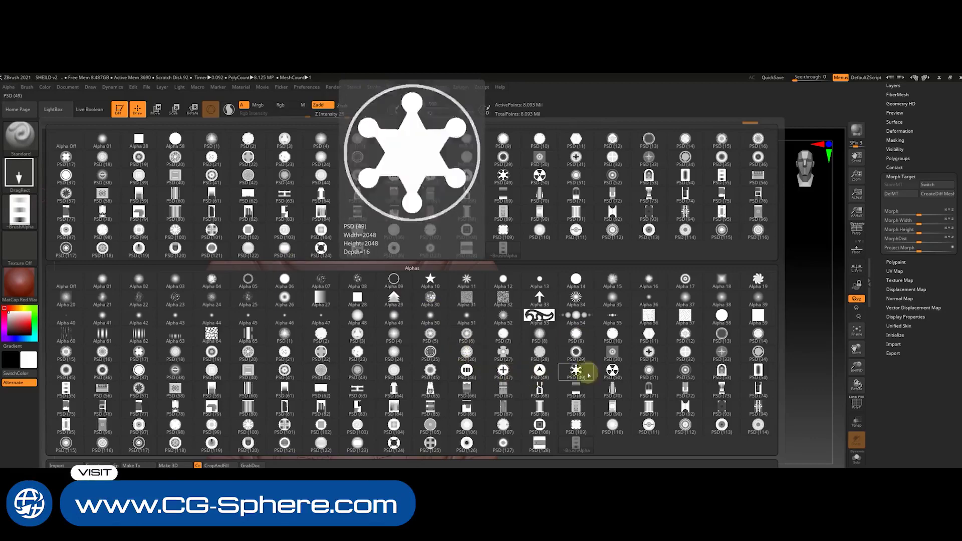
{"action": "left_click", "coordinate": [649, 369]}
{"action": "mouse_move", "coordinate": [443, 328]}
{"action": "left_mouse_down", "text": "alt"}
{"action": "mouse_move", "coordinate": [592, 266]}
{"action": "mouse_move", "coordinate": [380, 279]}
{"action": "mouse_move", "coordinate": [492, 285]}
{"action": "mouse_move", "coordinate": [532, 333]}
{"action": "mouse_move", "coordinate": [537, 312]}
{"action": "mouse_move", "coordinate": [511, 255]}
{"action": "mouse_move", "coordinate": [562, 343]}
{"action": "left_mouse_up", "text": "alt"}
{"action": "key", "text": "space"}
{"action": "key", "text": "space"}
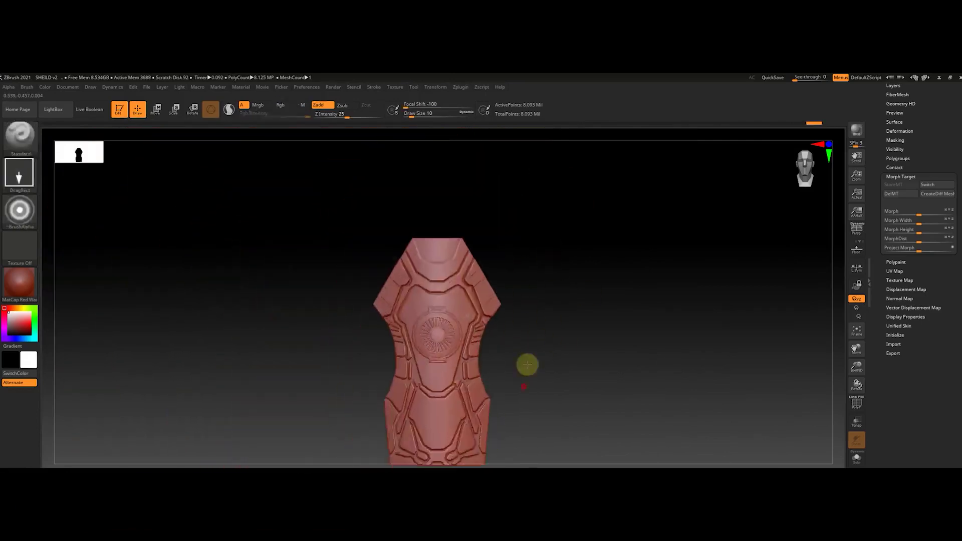
- Stamp a recessed three-switch plate below the vent using PSD (44) and PSD (8) alphas
{"action": "left_click", "coordinate": [317, 369]}
{"action": "left_click_drag", "start_coordinate": [317, 369], "coordinate": [424, 326], "text": "alt"}
{"action": "left_click_drag", "start_coordinate": [440, 379], "coordinate": [423, 332], "text": "alt"}
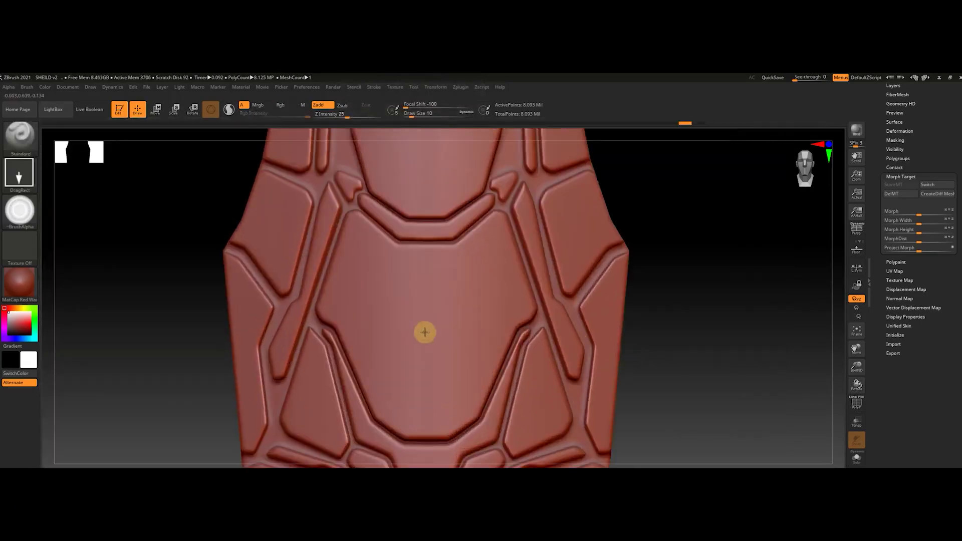
{"action": "mouse_move", "coordinate": [509, 397]}
{"action": "left_mouse_down", "text": "alt"}
{"action": "mouse_move", "coordinate": [520, 348]}
{"action": "mouse_move", "coordinate": [571, 294]}
{"action": "left_mouse_up", "text": "alt"}
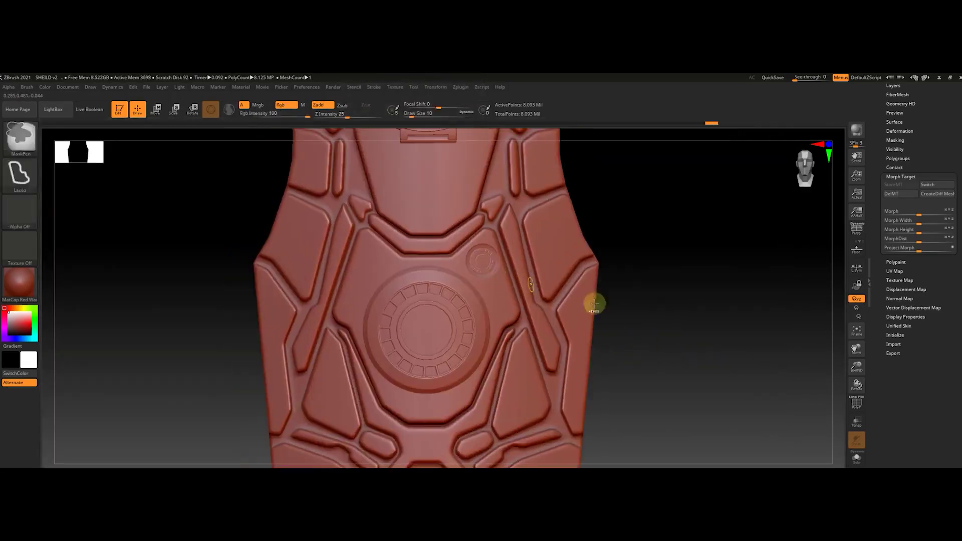
{"action": "key", "text": "space"}
{"action": "left_click", "coordinate": [536, 334]}
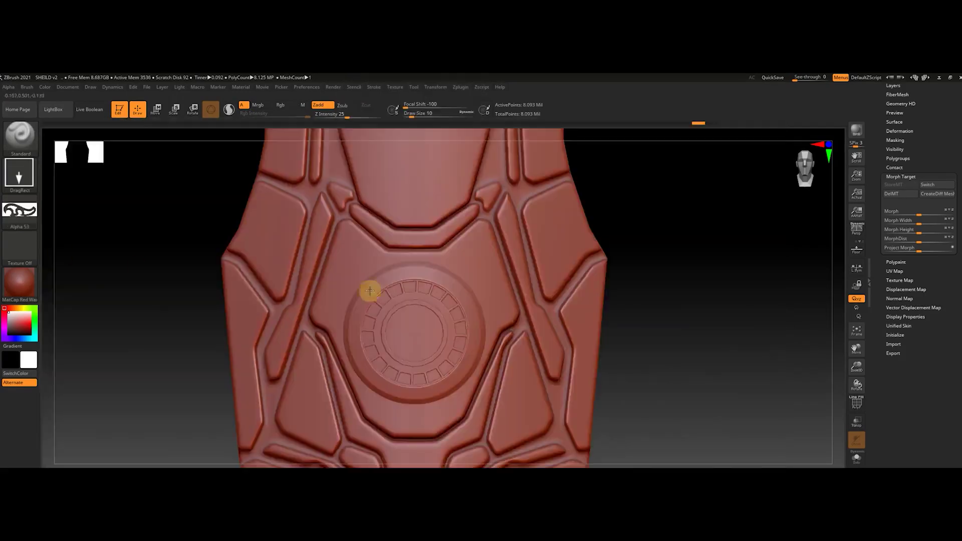
{"action": "mouse_move", "coordinate": [489, 239]}
{"action": "left_mouse_down", "text": "alt"}
{"action": "mouse_move", "coordinate": [615, 358]}
{"action": "mouse_move", "coordinate": [531, 382]}
{"action": "mouse_move", "coordinate": [560, 333]}
{"action": "mouse_move", "coordinate": [109, 232]}
{"action": "left_mouse_up", "text": "alt"}
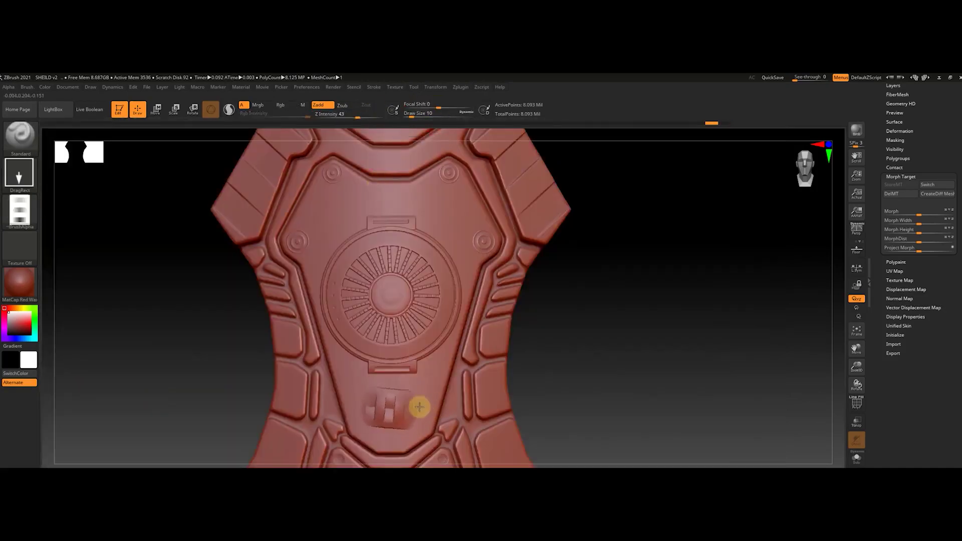
{"action": "left_click_drag", "start_coordinate": [421, 408], "coordinate": [469, 371], "text": "alt"}
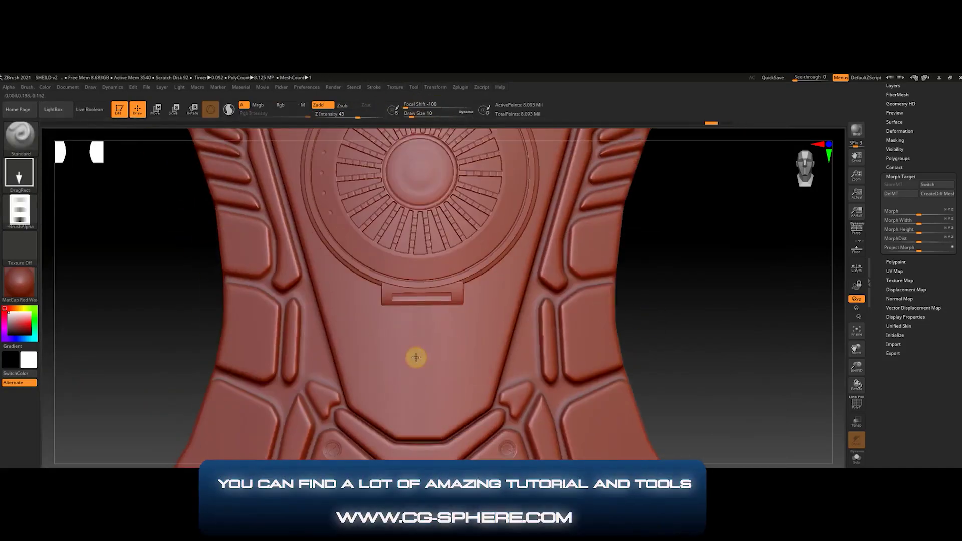
{"action": "key", "text": "ctrl+z"}
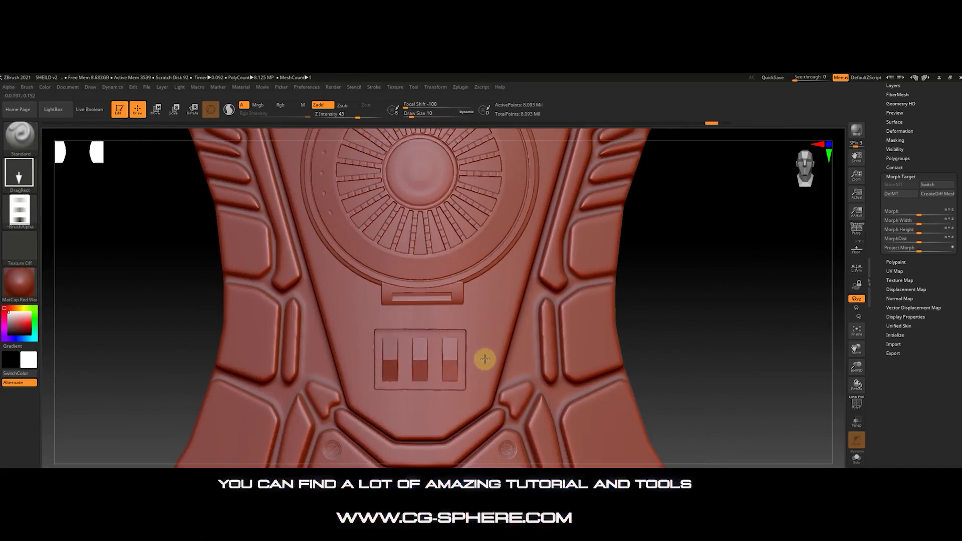
- Switch to DamStandard, save the project, and raise the stroke's lazy radius
{"action": "key", "text": "b"}
{"action": "key", "text": "d"}
{"action": "key", "text": "s"}
{"action": "key", "text": "ctrl+s"}
{"action": "key", "text": "Return"}
{"action": "key", "text": "Return"}
{"action": "left_click", "coordinate": [371, 88]}
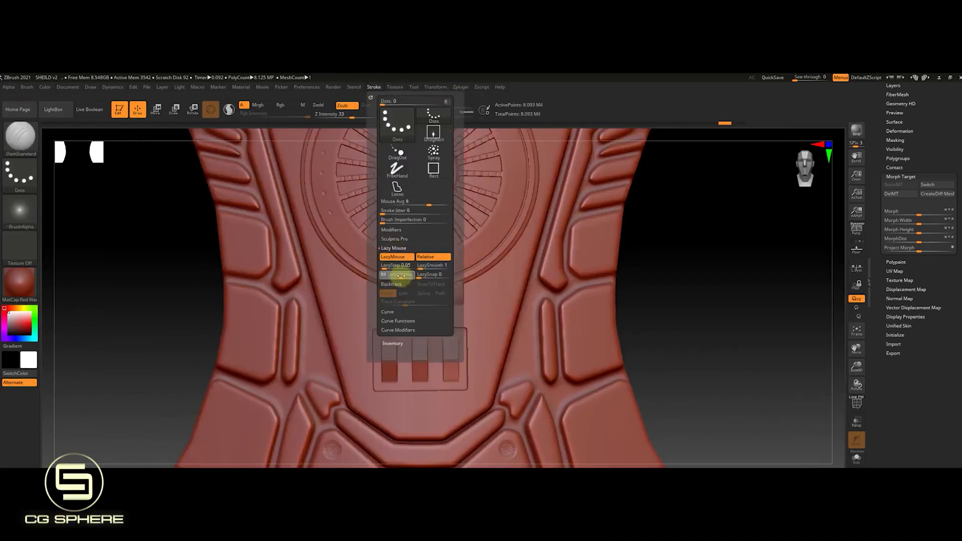
{"action": "left_click_drag", "start_coordinate": [401, 275], "coordinate": [403, 276]}
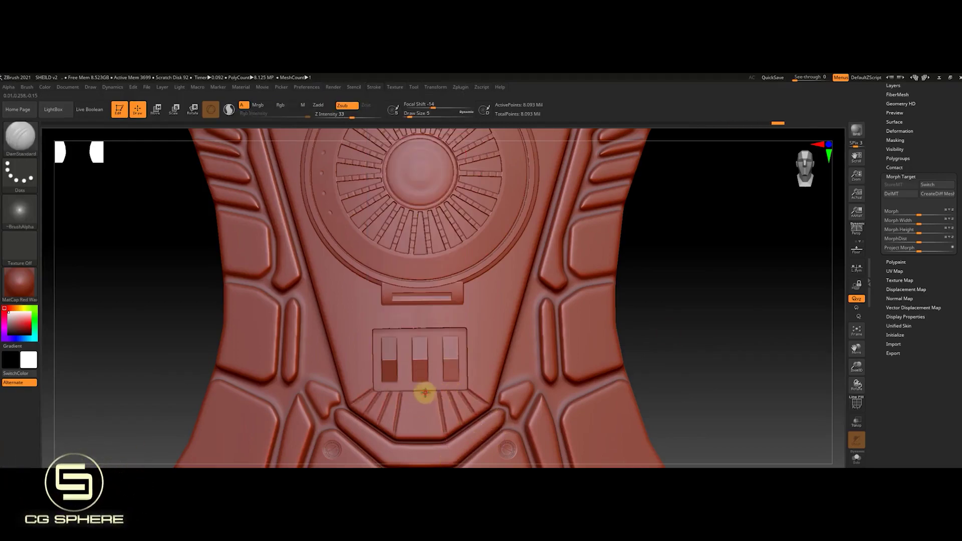
- Carve panel lines around the switch block and along the upper panel
{"action": "left_click_drag", "start_coordinate": [374, 301], "coordinate": [464, 301]}
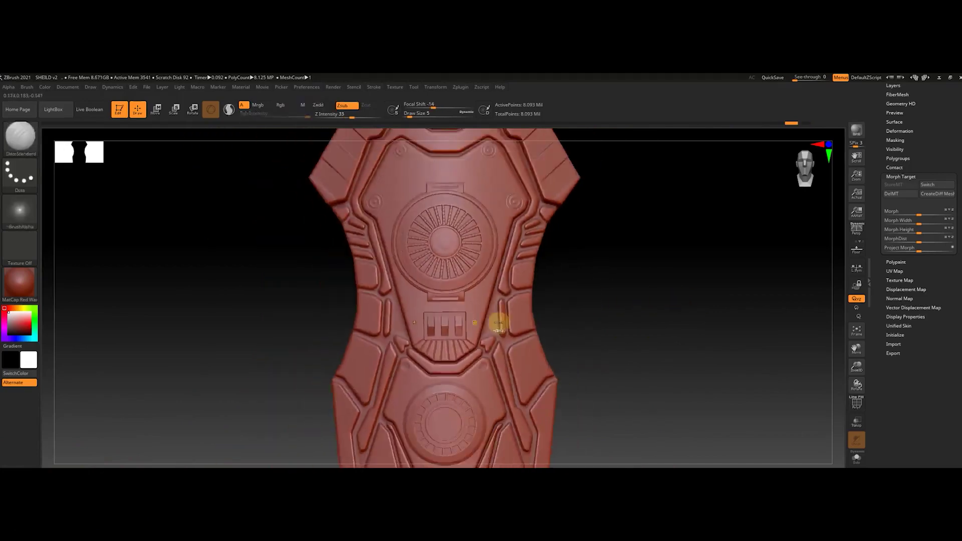
{"action": "left_click_drag", "start_coordinate": [706, 350], "coordinate": [601, 264]}
{"action": "mouse_move", "coordinate": [601, 264]}
{"action": "right_mouse_down", "text": "ctrl"}
{"action": "mouse_move", "coordinate": [483, 313]}
{"action": "mouse_move", "coordinate": [419, 307]}
{"action": "mouse_move", "coordinate": [509, 244]}
{"action": "mouse_move", "coordinate": [497, 243]}
{"action": "right_mouse_up", "text": "ctrl"}
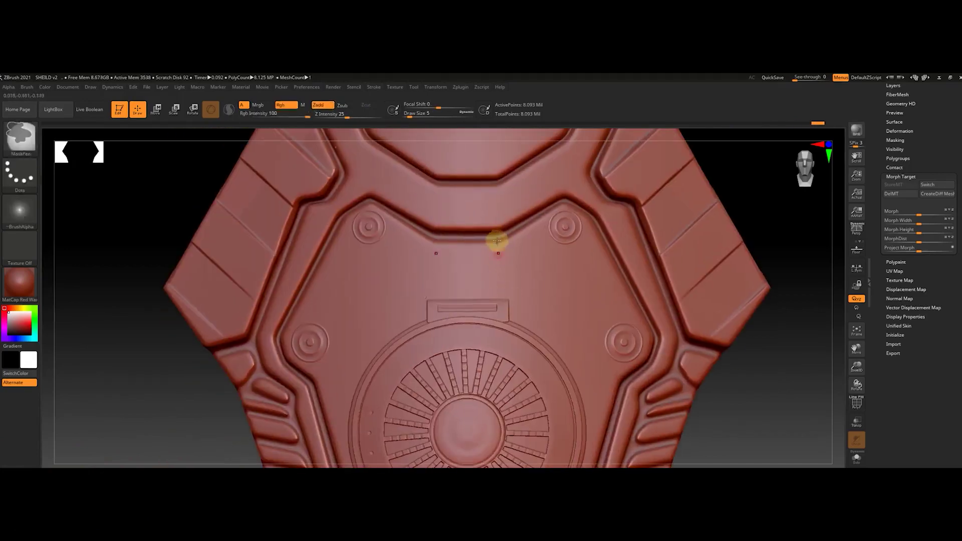
{"action": "right_click_drag", "start_coordinate": [510, 321], "coordinate": [532, 271], "text": "ctrl"}
{"action": "right_click_drag", "start_coordinate": [706, 281], "coordinate": [468, 239], "text": "ctrl"}
{"action": "mouse_move", "coordinate": [583, 237]}
{"action": "right_mouse_down", "text": "ctrl"}
{"action": "mouse_move", "coordinate": [635, 211]}
{"action": "mouse_move", "coordinate": [685, 246]}
{"action": "mouse_move", "coordinate": [620, 264]}
{"action": "mouse_move", "coordinate": [688, 254]}
{"action": "right_mouse_up", "text": "ctrl"}
- Clean up carved areas with the Morph brush and save the project
{"action": "key", "text": "b"}
{"action": "key", "text": "m"}
{"action": "key", "text": "r"}
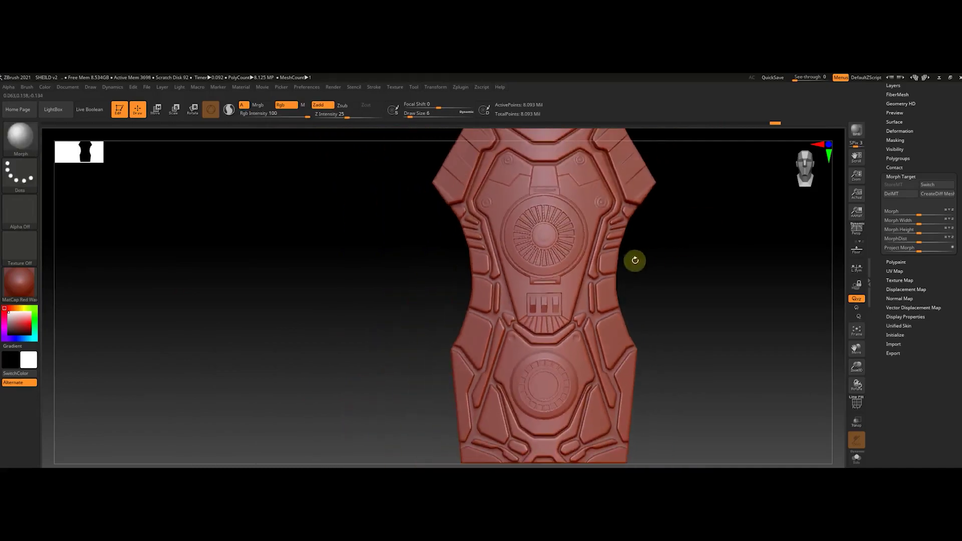
{"action": "key", "text": "ctrl+s"}
{"action": "left_click", "coordinate": [786, 386]}
- Return to DamStandard and refine the upper-left circle detail
{"action": "key", "text": "b"}
{"action": "key", "text": "d"}
{"action": "key", "text": "s"}
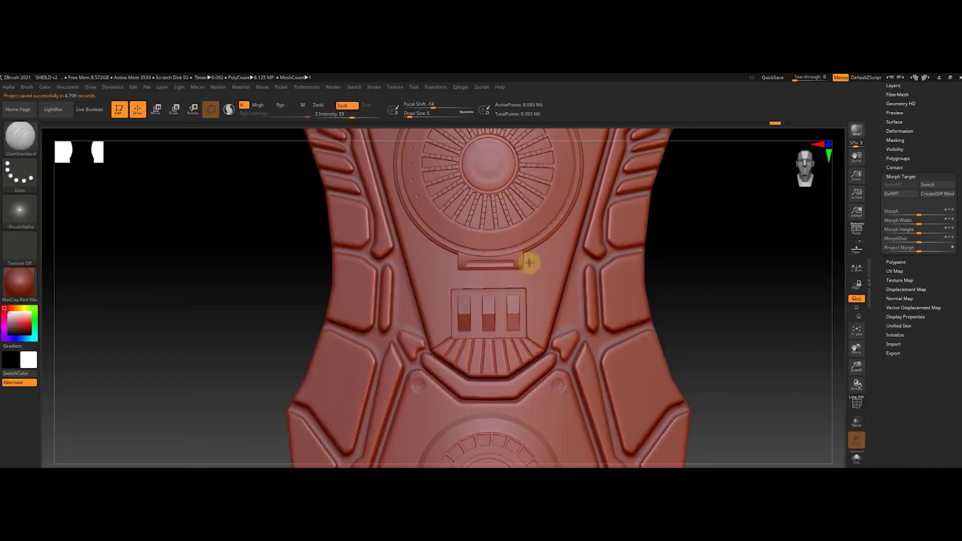
{"action": "key", "text": "f"}
{"action": "mouse_move", "coordinate": [686, 254]}
{"action": "left_mouse_down", "text": "alt"}
{"action": "mouse_move", "coordinate": [745, 238]}
{"action": "mouse_move", "coordinate": [699, 360]}
{"action": "mouse_move", "coordinate": [713, 283]}
{"action": "left_mouse_up", "text": "alt"}
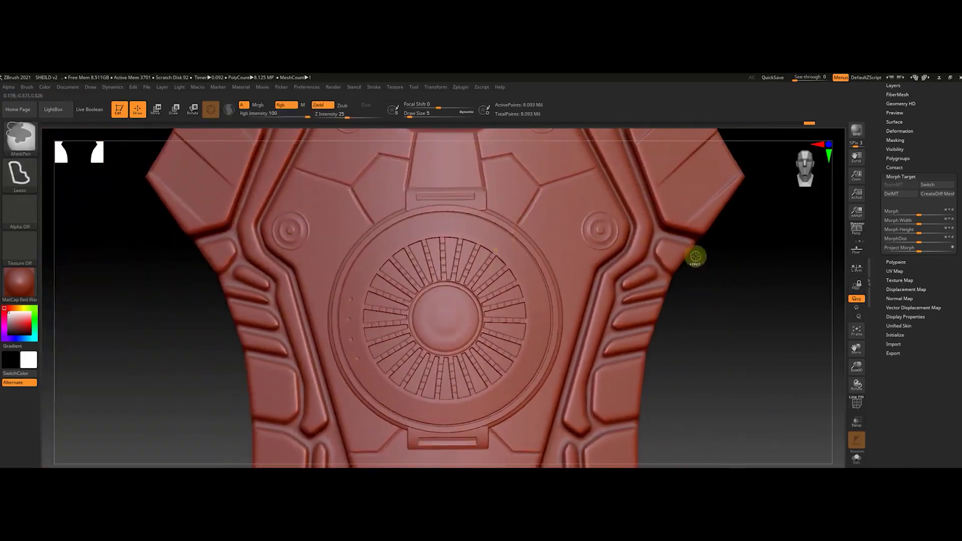
{"action": "key", "text": "f"}
{"action": "mouse_move", "coordinate": [666, 253]}
{"action": "left_mouse_down", "text": "alt"}
{"action": "mouse_move", "coordinate": [654, 235]}
{"action": "mouse_move", "coordinate": [648, 159]}
{"action": "mouse_move", "coordinate": [271, 181]}
{"action": "left_mouse_up", "text": "alt"}
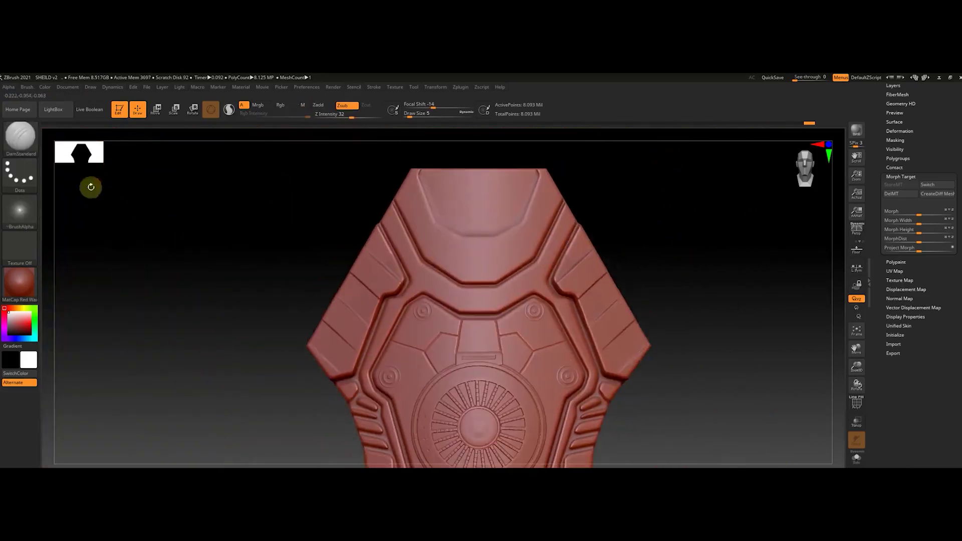
- Save the project and stamp the radiation emblem near the top of the shield
{"action": "key", "text": "ctrl+s"}
{"action": "key", "text": "Return"}
{"action": "key", "text": "Return"}
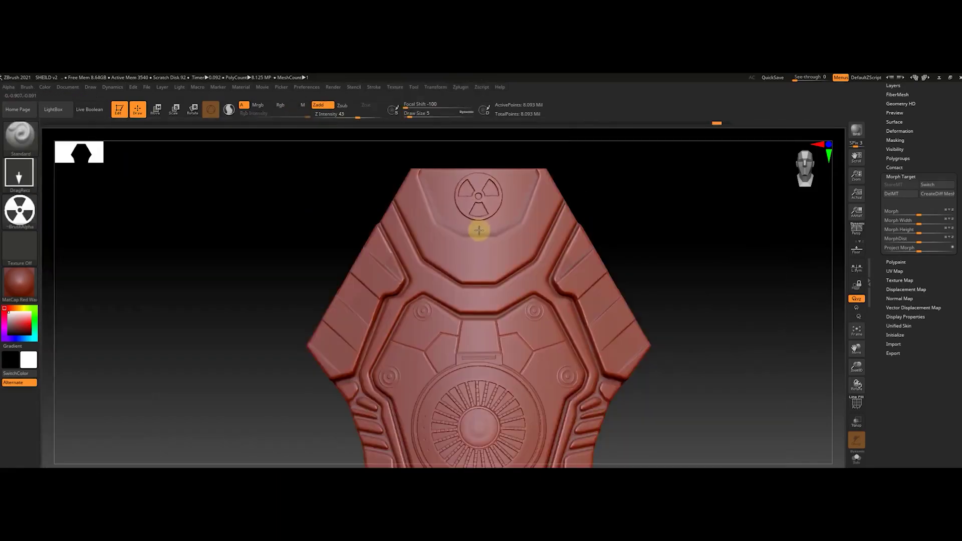
{"action": "left_click_drag", "start_coordinate": [405, 108], "coordinate": [430, 108]}
{"action": "key", "text": "ctrl+z"}
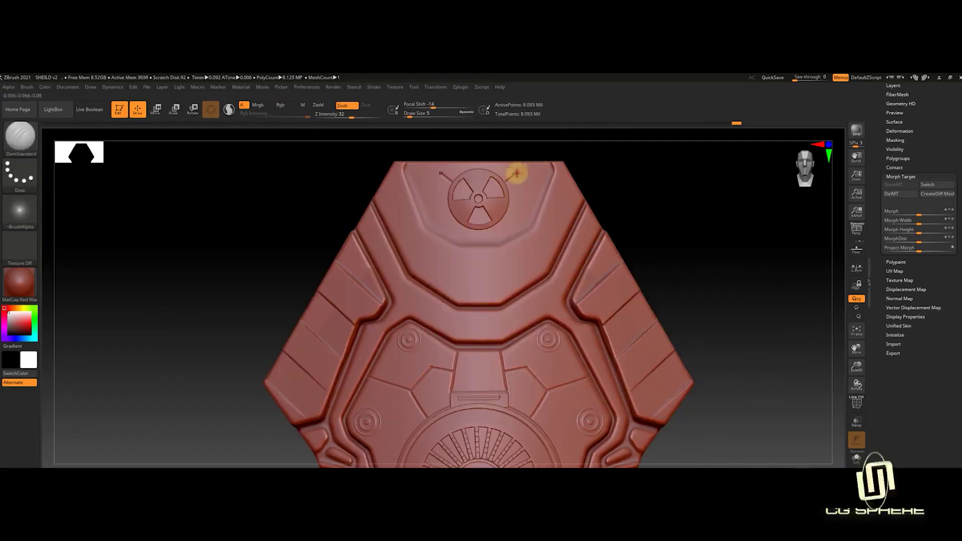
{"action": "right_click_drag", "start_coordinate": [566, 200], "coordinate": [610, 190], "text": "ctrl"}
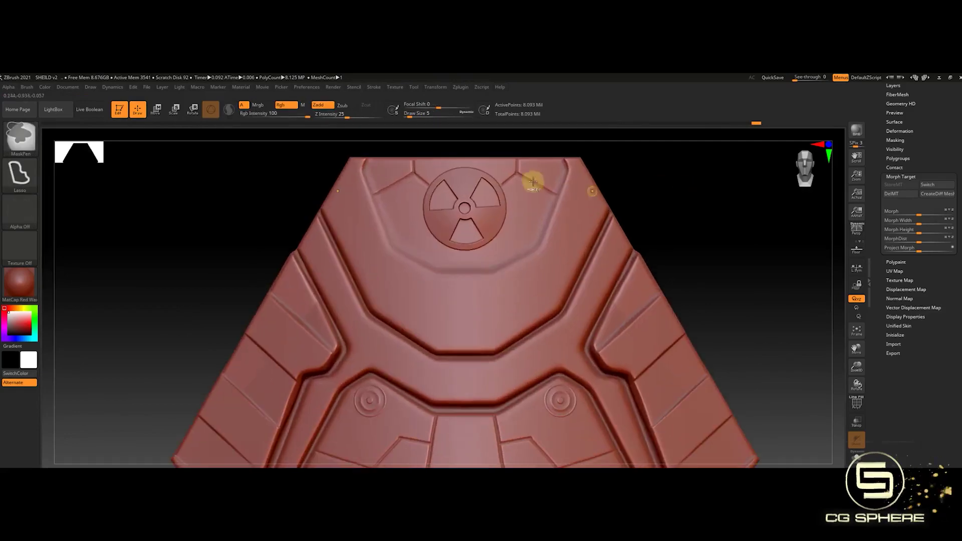
{"action": "mouse_move", "coordinate": [608, 181]}
{"action": "right_mouse_down", "text": "ctrl"}
{"action": "mouse_move", "coordinate": [551, 175]}
{"action": "mouse_move", "coordinate": [629, 185]}
{"action": "right_mouse_up", "text": "ctrl"}
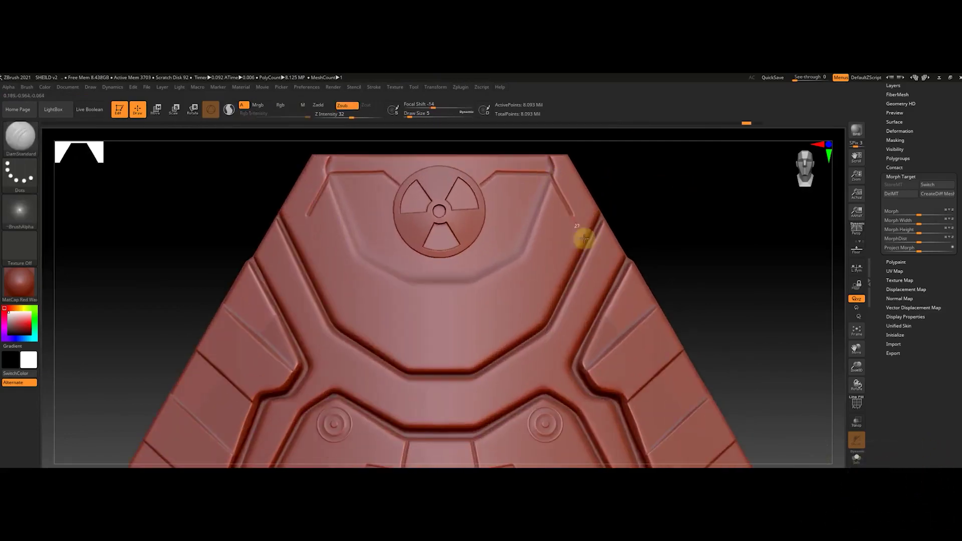
{"action": "right_click_drag", "start_coordinate": [585, 236], "coordinate": [602, 216], "text": "ctrl"}
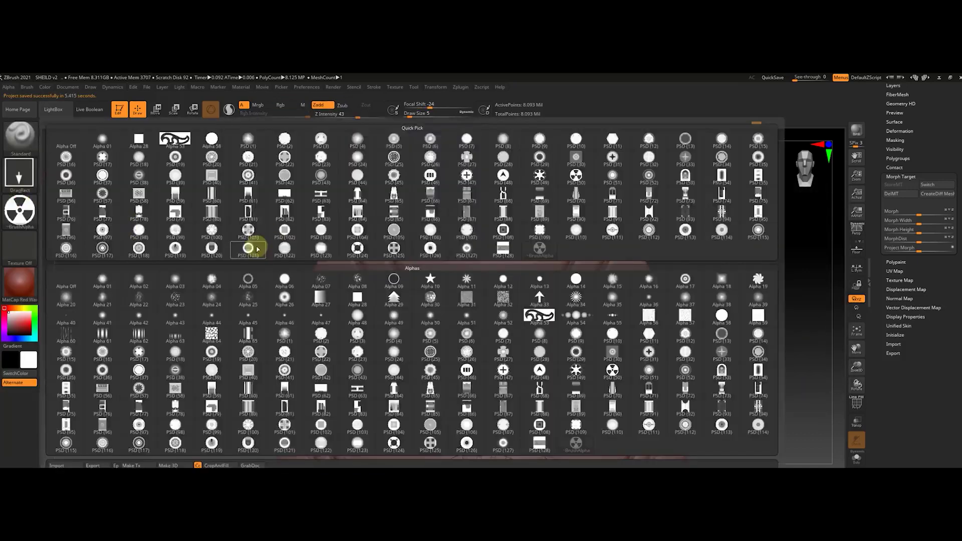
- Stamp a PSD (38) diamond inset below the radiation emblem
{"action": "left_click", "coordinate": [257, 249]}
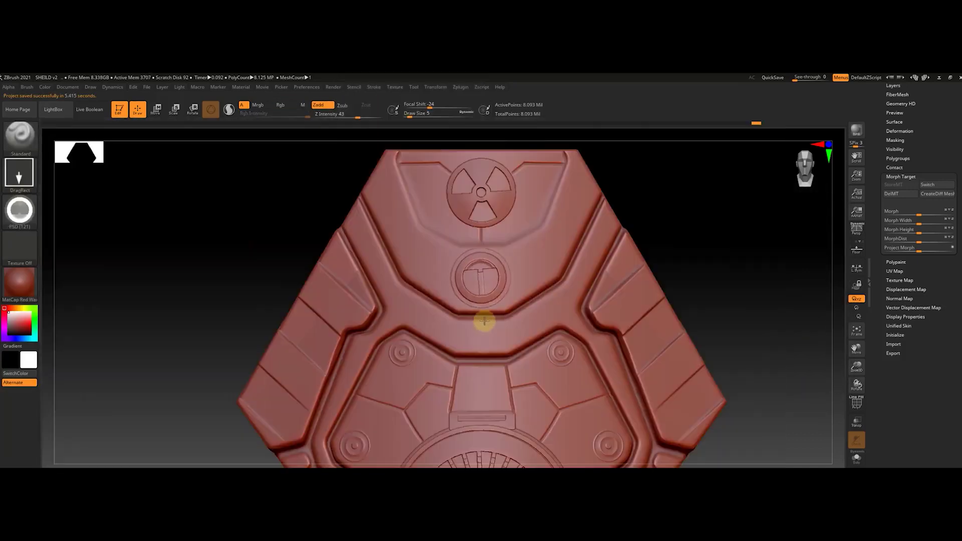
{"action": "left_click", "coordinate": [20, 211]}
{"action": "left_click", "coordinate": [532, 339]}
{"action": "left_click", "coordinate": [20, 210]}
{"action": "left_click", "coordinate": [186, 367]}
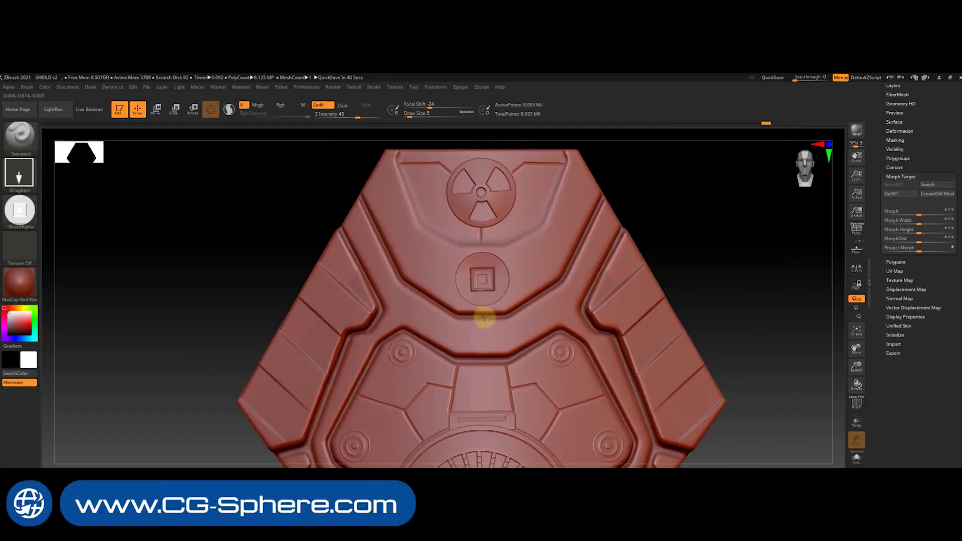
{"action": "left_click_drag", "start_coordinate": [483, 275], "coordinate": [498, 287]}
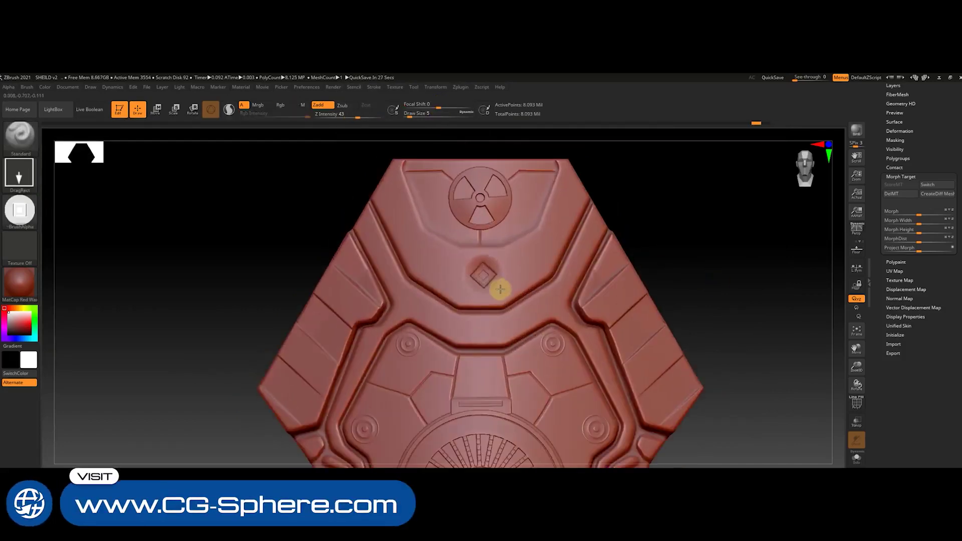
{"action": "key", "text": "ctrl+z"}
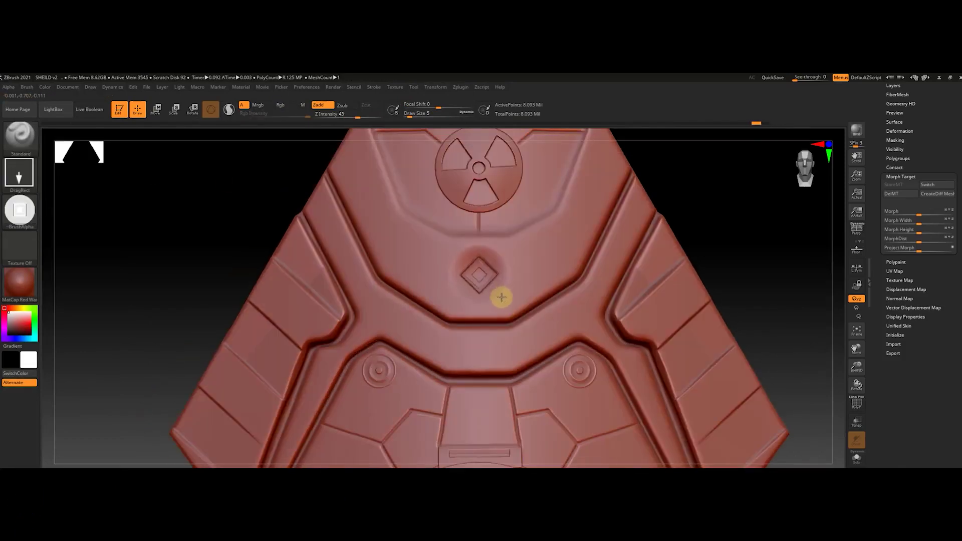
- Carve framing panel lines around the emblem with DamStandard
{"action": "key", "text": "b"}
{"action": "key", "text": "d"}
{"action": "key", "text": "s"}
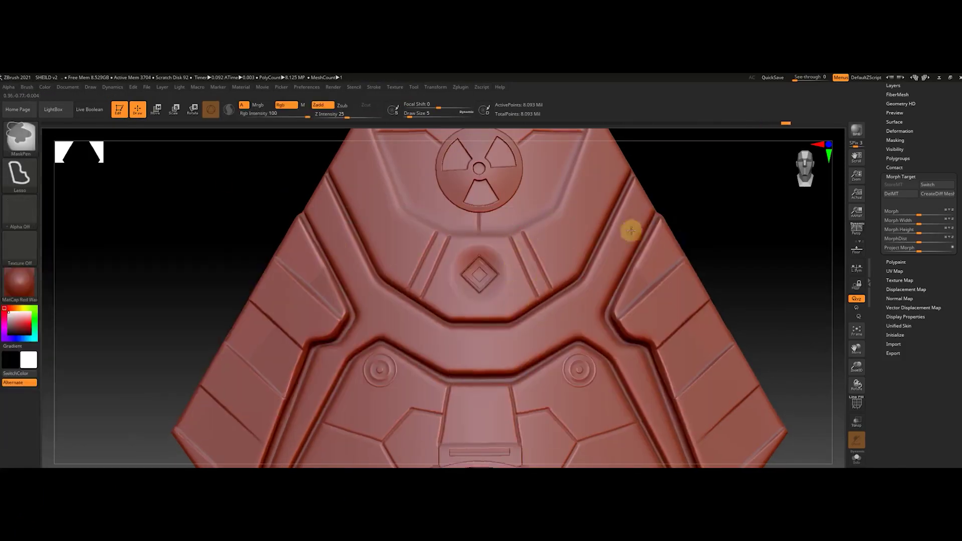
{"action": "right_click_drag", "start_coordinate": [629, 230], "coordinate": [522, 223], "text": "ctrl"}
{"action": "right_click_drag", "start_coordinate": [576, 198], "coordinate": [556, 290], "text": "alt"}
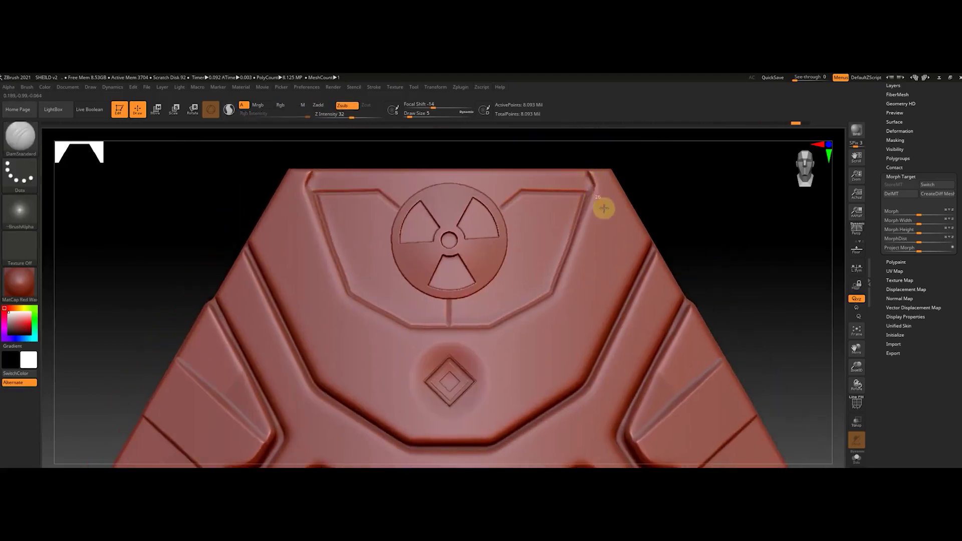
{"action": "mouse_move", "coordinate": [567, 212]}
{"action": "right_mouse_down", "text": "ctrl"}
{"action": "mouse_move", "coordinate": [616, 191]}
{"action": "mouse_move", "coordinate": [670, 228]}
{"action": "right_mouse_up", "text": "ctrl"}
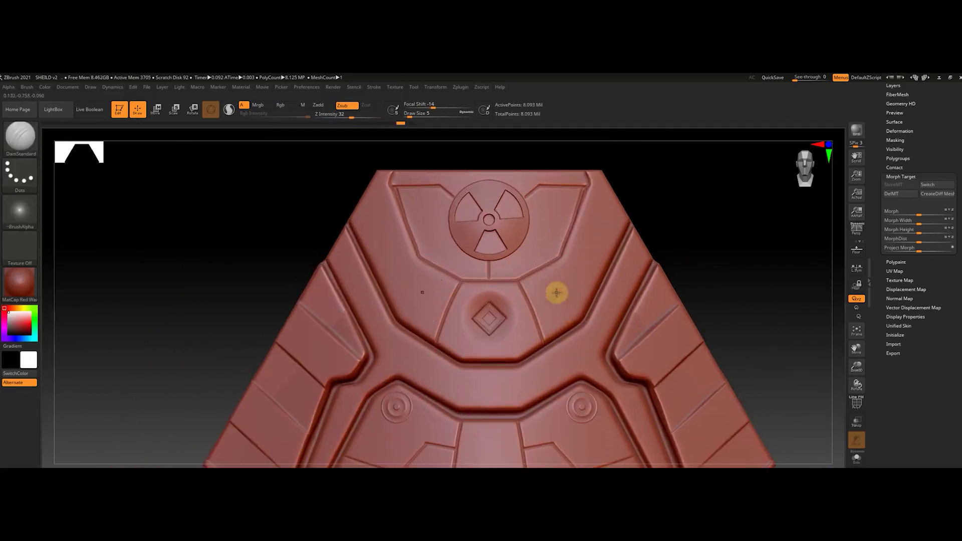
{"action": "key", "text": "ctrl"}
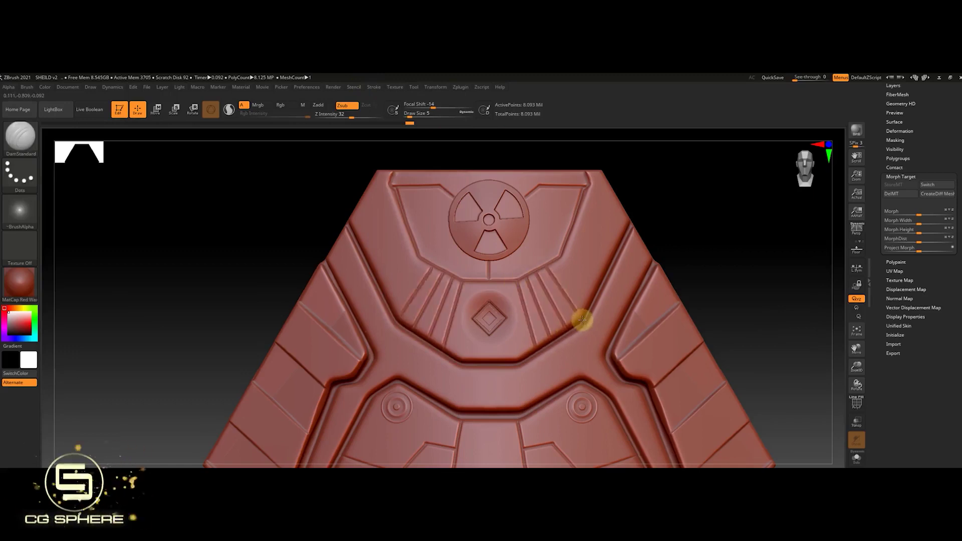
- Draw short parallel hatch grooves on both sides of the diamond inset
{"action": "right_click_drag", "start_coordinate": [582, 320], "coordinate": [580, 256], "text": "ctrl"}
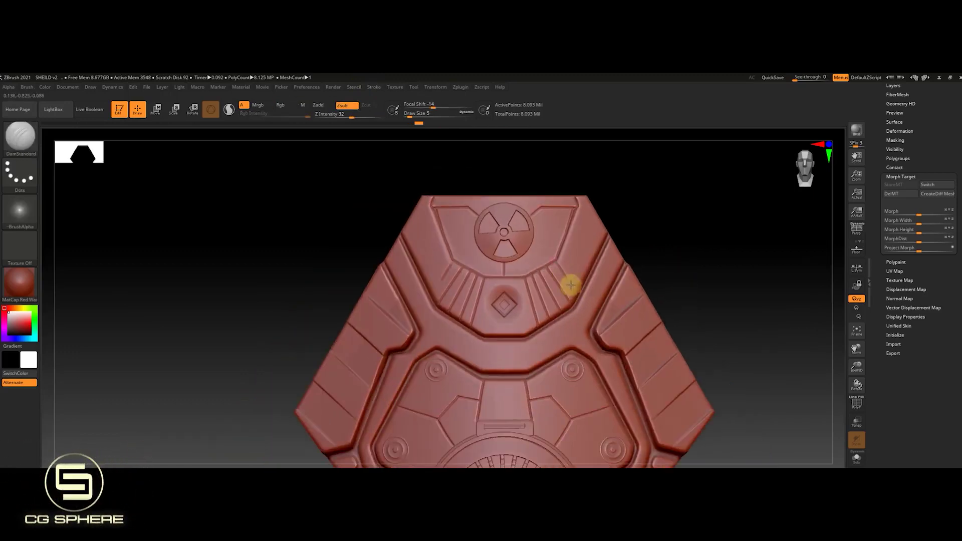
{"action": "right_click_drag", "start_coordinate": [584, 289], "coordinate": [576, 328], "text": "ctrl"}
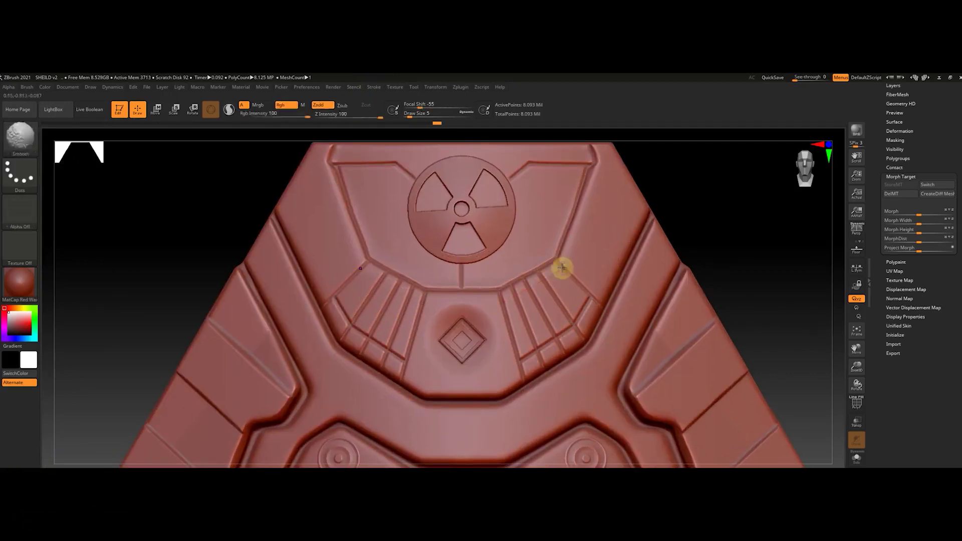
{"action": "mouse_move", "coordinate": [565, 268]}
{"action": "right_mouse_down", "text": "ctrl"}
{"action": "mouse_move", "coordinate": [608, 266]}
{"action": "mouse_move", "coordinate": [674, 288]}
{"action": "mouse_move", "coordinate": [678, 191]}
{"action": "mouse_move", "coordinate": [586, 235]}
{"action": "mouse_move", "coordinate": [594, 348]}
{"action": "mouse_move", "coordinate": [401, 311]}
{"action": "mouse_move", "coordinate": [481, 76]}
{"action": "right_mouse_up", "text": "ctrl"}
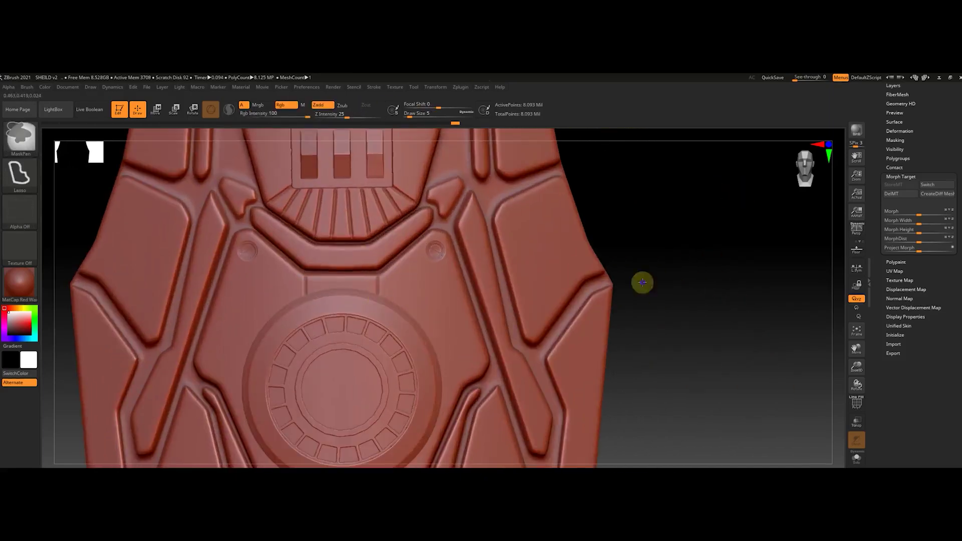
{"action": "right_click_drag", "start_coordinate": [593, 283], "coordinate": [408, 314], "text": "ctrl"}
{"action": "right_click_drag", "start_coordinate": [659, 307], "coordinate": [422, 297], "text": "ctrl"}
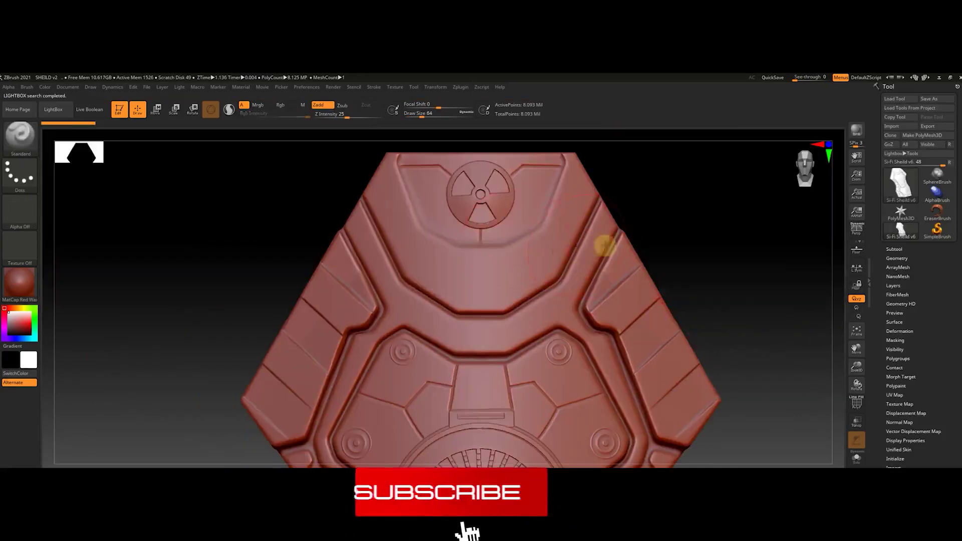
- Import new stamp alpha images into the Alpha library
{"action": "left_click", "coordinate": [20, 210]}
{"action": "left_click", "coordinate": [56, 360]}
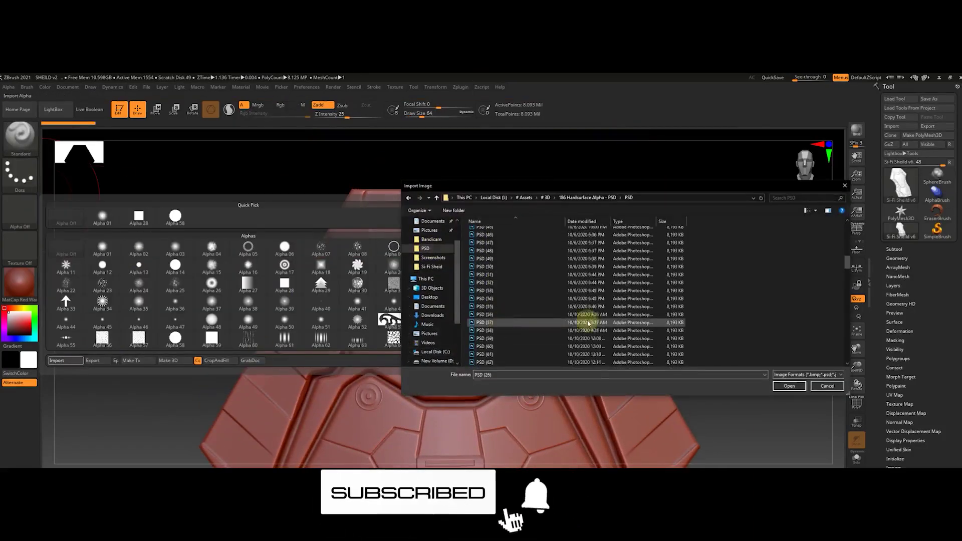
{"action": "left_click", "coordinate": [588, 323], "text": "shift"}
{"action": "left_click", "coordinate": [796, 385]}
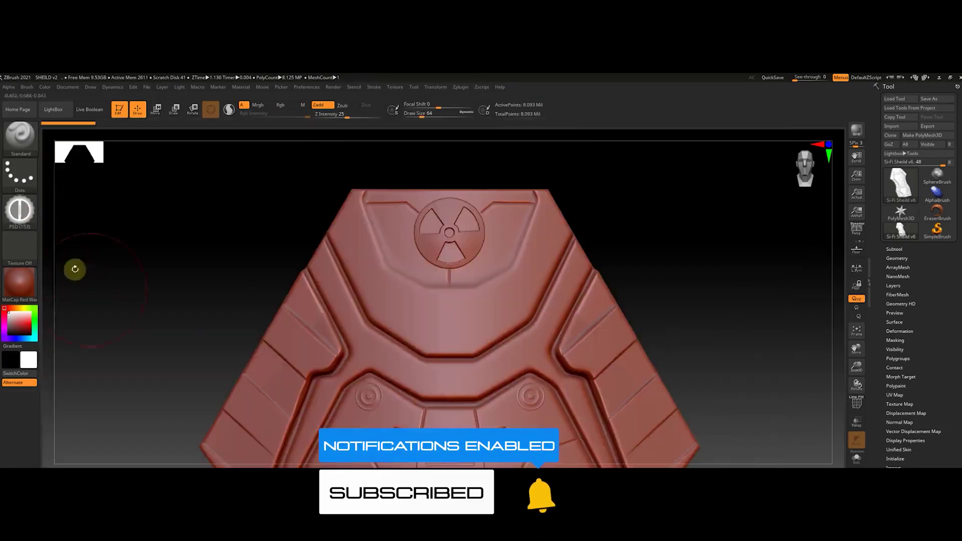
- Stamp a grid alpha onto the panel centre with DragRect, then undo it
{"action": "left_click", "coordinate": [20, 210]}
{"action": "left_click", "coordinate": [412, 150]}
{"action": "left_click", "coordinate": [20, 173]}
{"action": "left_click", "coordinate": [109, 192]}
{"action": "left_click_drag", "start_coordinate": [441, 320], "coordinate": [489, 319]}
{"action": "key", "text": "ctrl+z"}
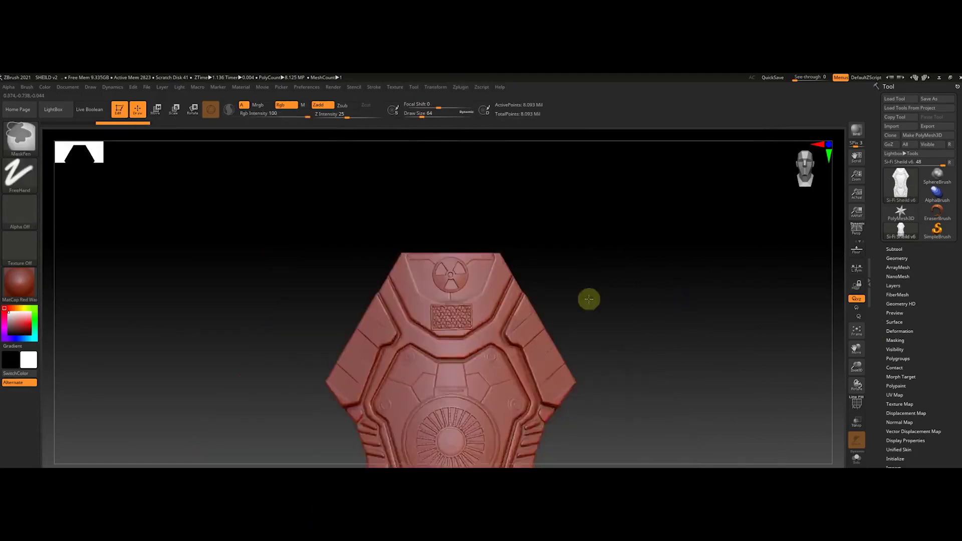
- Stamp a hexagon and a round grid grille at the panel centre
{"action": "left_click", "coordinate": [20, 210]}
{"action": "left_click", "coordinate": [471, 440]}
{"action": "left_click_drag", "start_coordinate": [450, 320], "coordinate": [510, 359]}
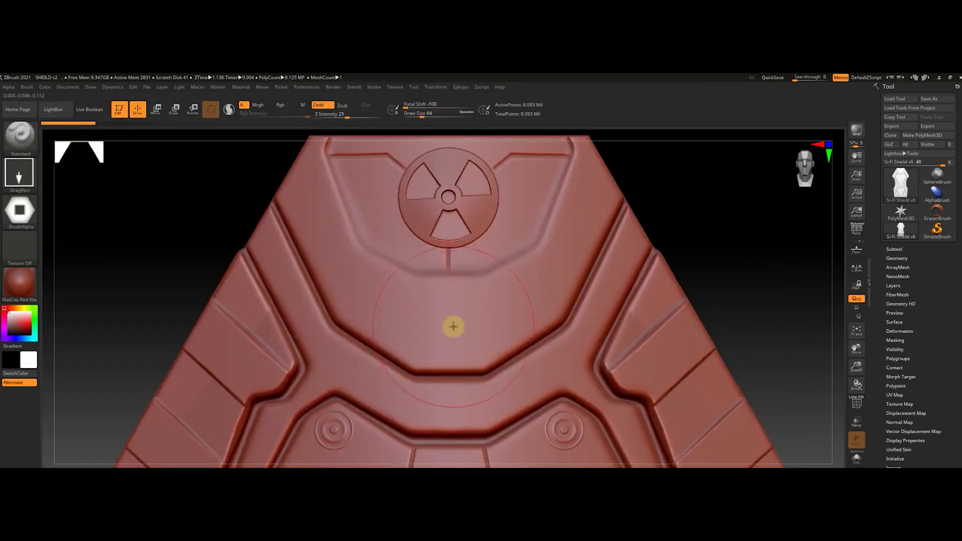
{"action": "left_click", "coordinate": [20, 210]}
{"action": "left_click", "coordinate": [259, 436]}
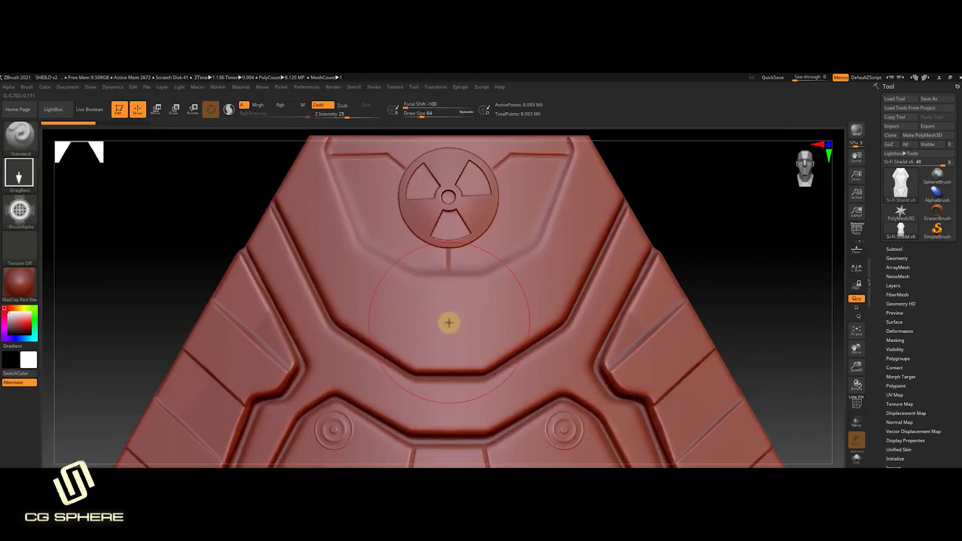
{"action": "left_click_drag", "start_coordinate": [515, 322], "coordinate": [547, 254]}
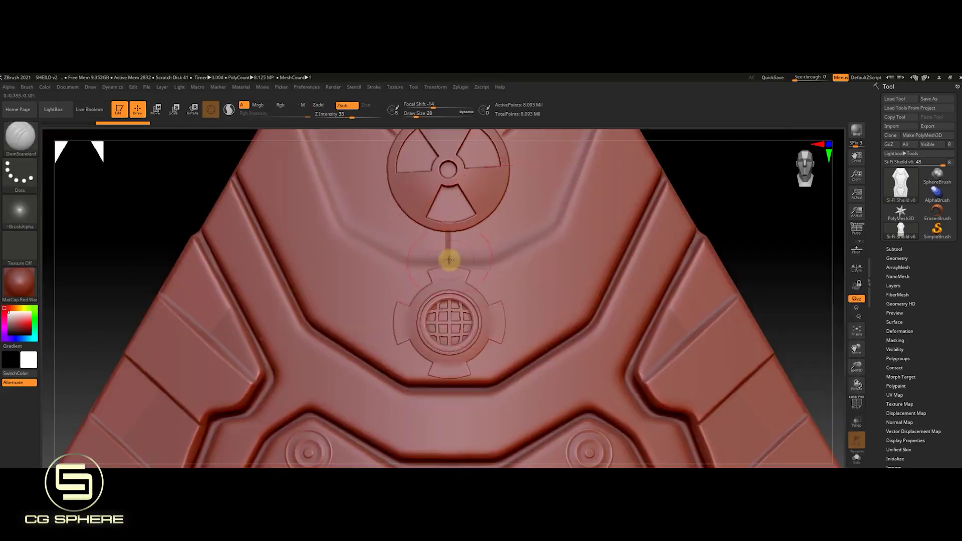
- Carve the emblem connector line and mirrored diagonal grooves beside the grille
{"action": "left_click", "coordinate": [374, 87]}
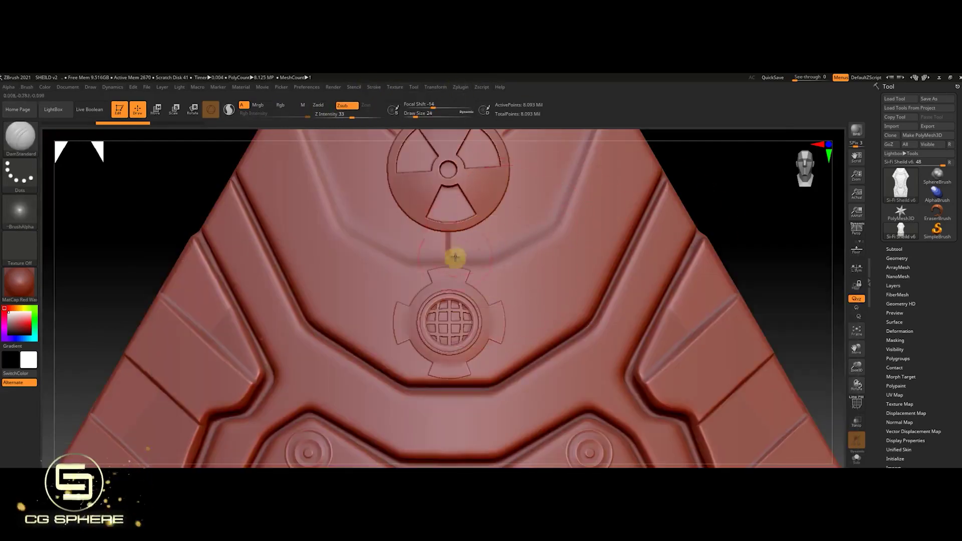
{"action": "left_click_drag", "start_coordinate": [446, 256], "coordinate": [537, 236]}
{"action": "right_click_drag", "start_coordinate": [537, 237], "coordinate": [514, 368], "text": "alt"}
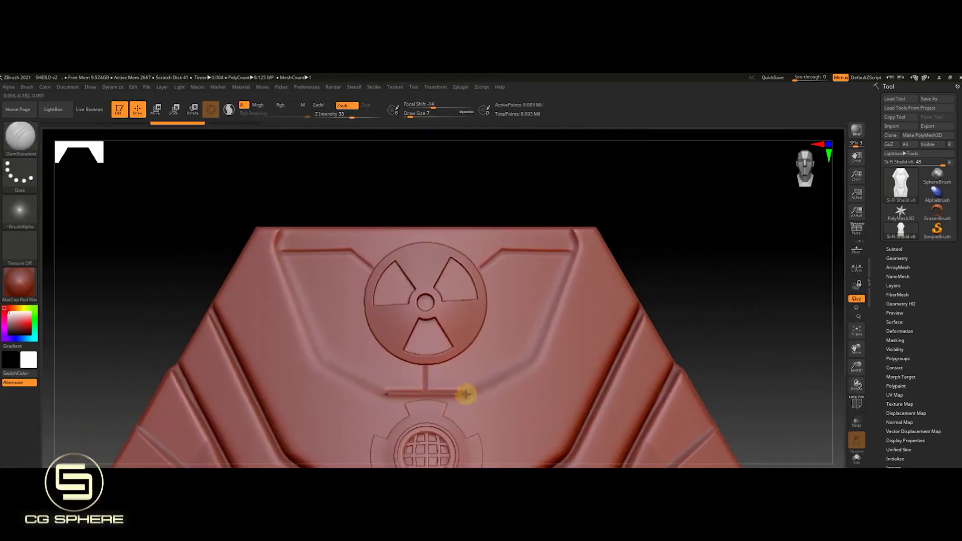
{"action": "key", "text": "ctrl+z"}
{"action": "key", "text": "ctrl+shift+z"}
{"action": "left_click_drag", "start_coordinate": [346, 116], "coordinate": [343, 117]}
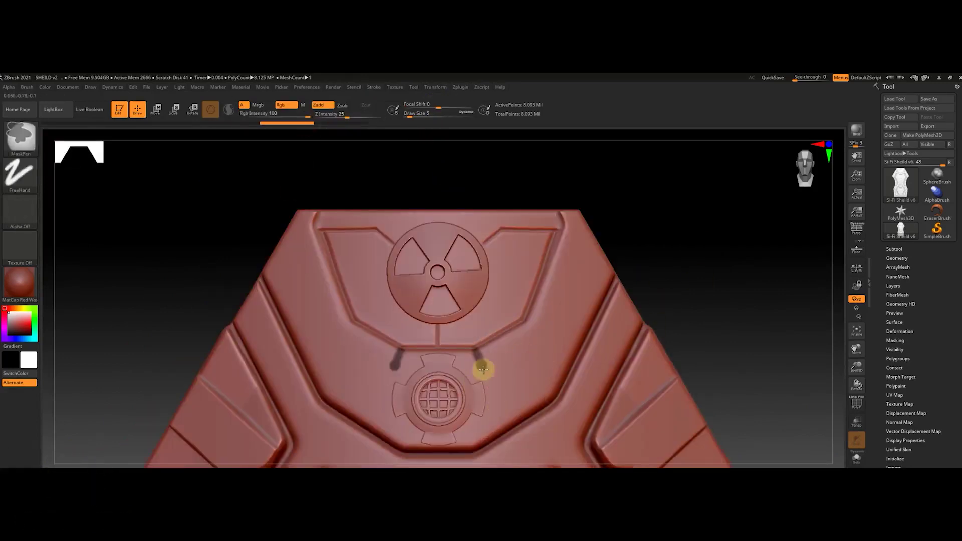
{"action": "left_click_drag", "start_coordinate": [494, 357], "coordinate": [520, 440]}
{"action": "left_click", "coordinate": [374, 86]}
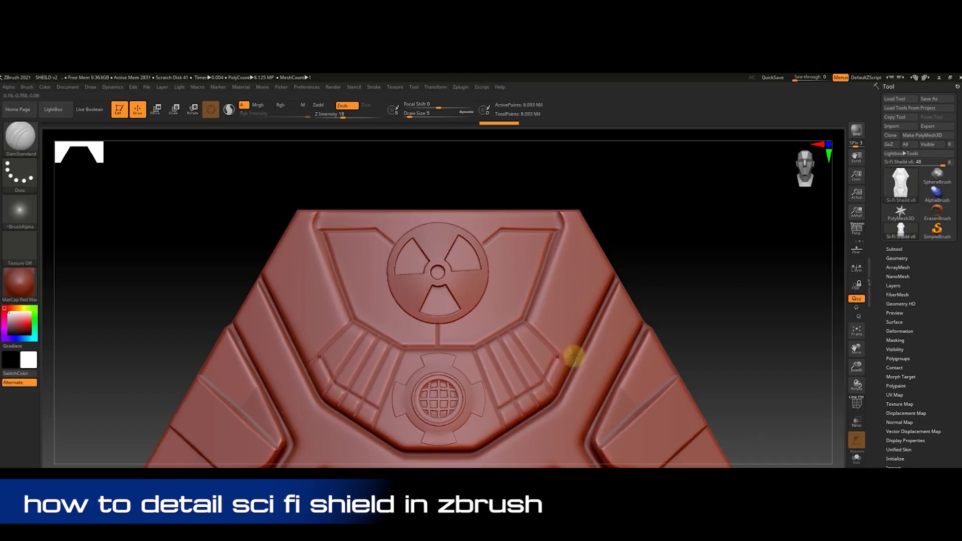
- Adjust the view and save the project
{"action": "scroll", "coordinate": [554, 356], "scroll_direction": "up", "scroll_amount": 2}
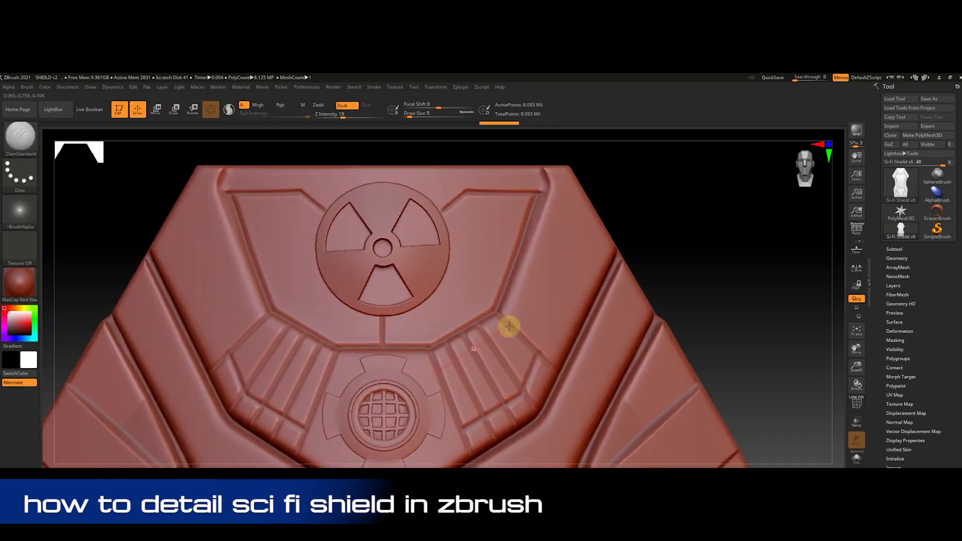
{"action": "scroll", "coordinate": [503, 333], "scroll_direction": "down", "scroll_amount": 2}
{"action": "scroll", "coordinate": [686, 333], "scroll_direction": "down", "scroll_amount": 4}
{"action": "key", "text": "ctrl+s"}
{"action": "left_click", "coordinate": [780, 380]}
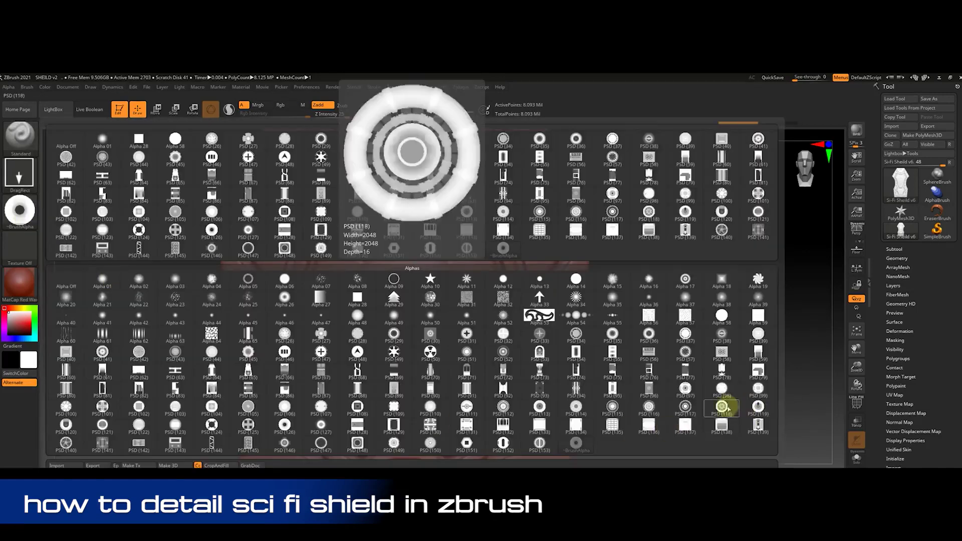
- Pick the concentric-ring alpha and return to DamStandard for side-panel ribs
{"action": "left_click", "coordinate": [612, 407]}
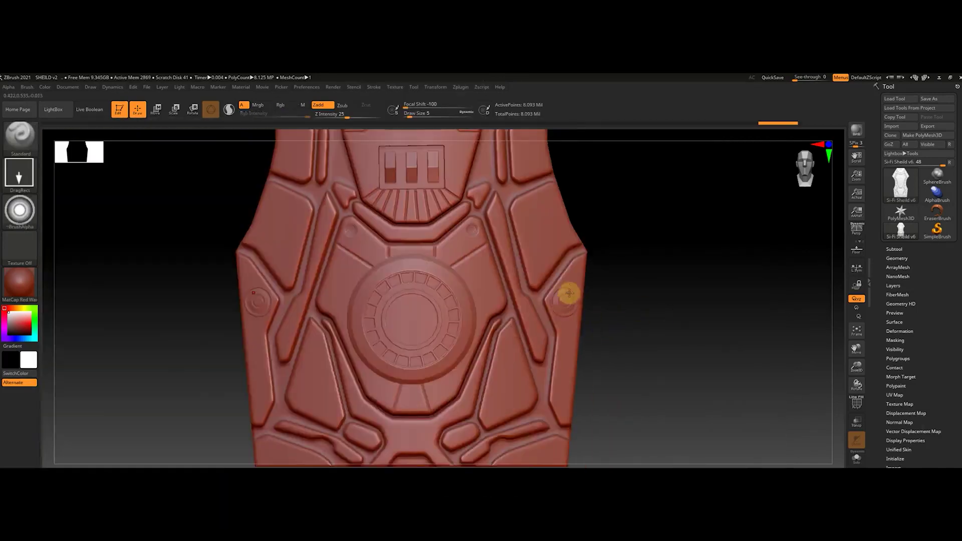
{"action": "key", "text": "b"}
{"action": "key", "text": "d"}
{"action": "key", "text": "s"}
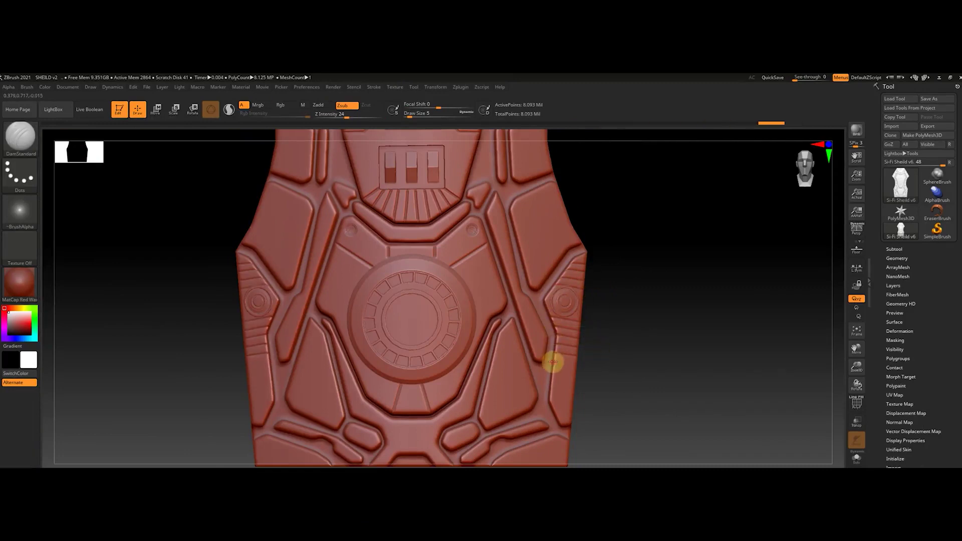
- Carve a groove near the right side panel, then undo and redo the recent strokes
{"action": "left_click_drag", "start_coordinate": [595, 387], "coordinate": [589, 393], "text": "alt"}
{"action": "key", "text": "ctrl+z"}
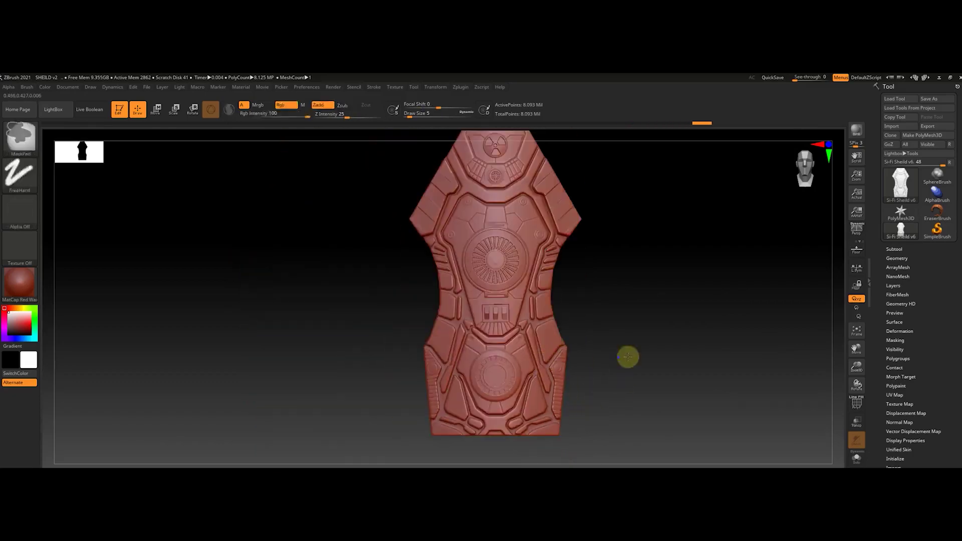
{"action": "key", "text": "ctrl+z"}
{"action": "key", "text": "ctrl+z"}
{"action": "key", "text": "ctrl+z"}
{"action": "key", "text": "ctrl+shift+z"}
{"action": "key", "text": "ctrl+shift+z"}
{"action": "key", "text": "ctrl+shift+z"}
{"action": "key", "text": "ctrl+shift+z"}
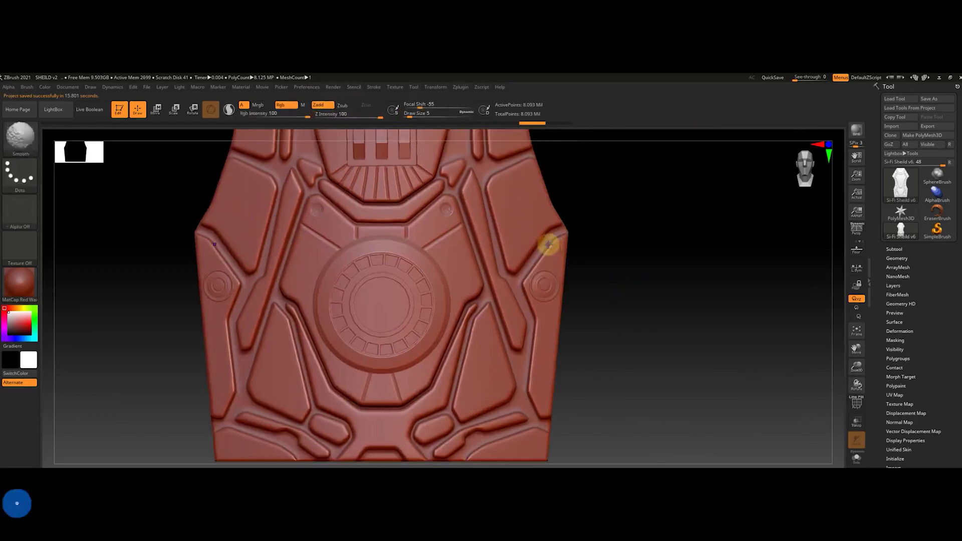
{"action": "key", "text": "ctrl+shift+z"}
{"action": "key", "text": "ctrl+shift+z"}
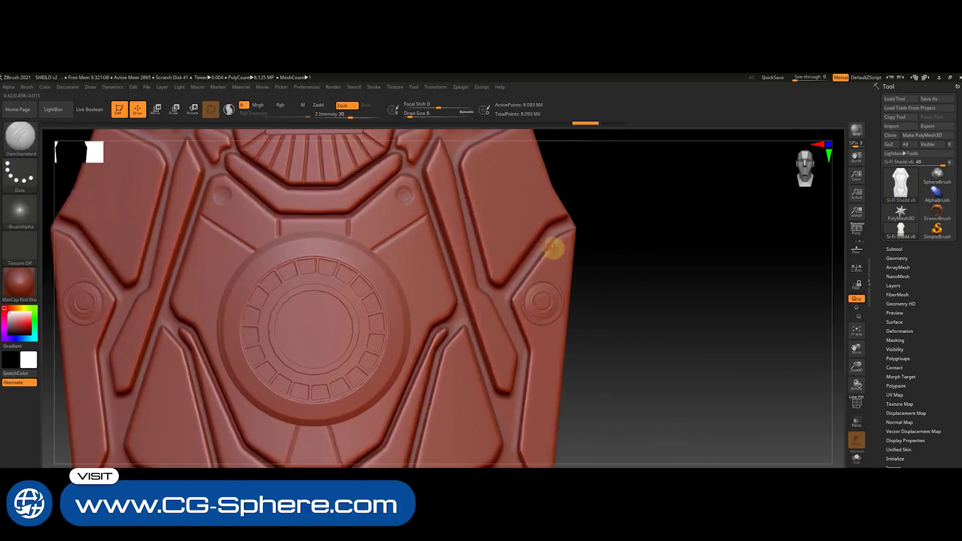
- Step through the history to redo the rib grooves beside and below the right ring boss
{"action": "key", "text": "ctrl+z"}
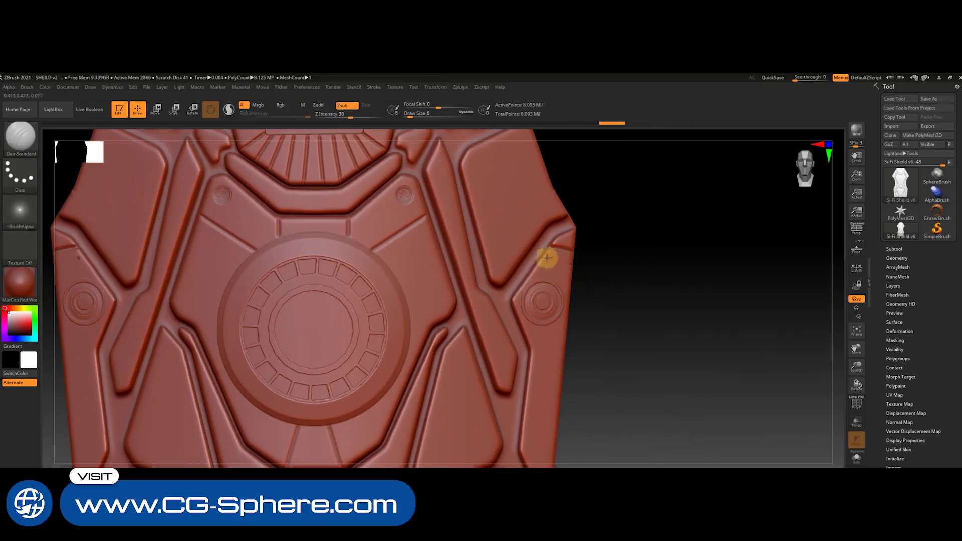
{"action": "key", "text": "ctrl+shift+z"}
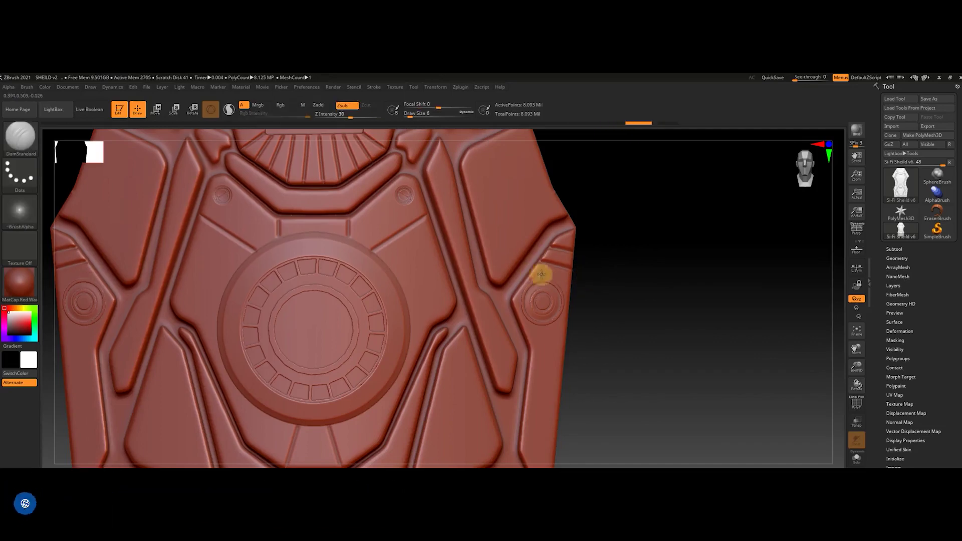
{"action": "key", "text": "ctrl+shift+z"}
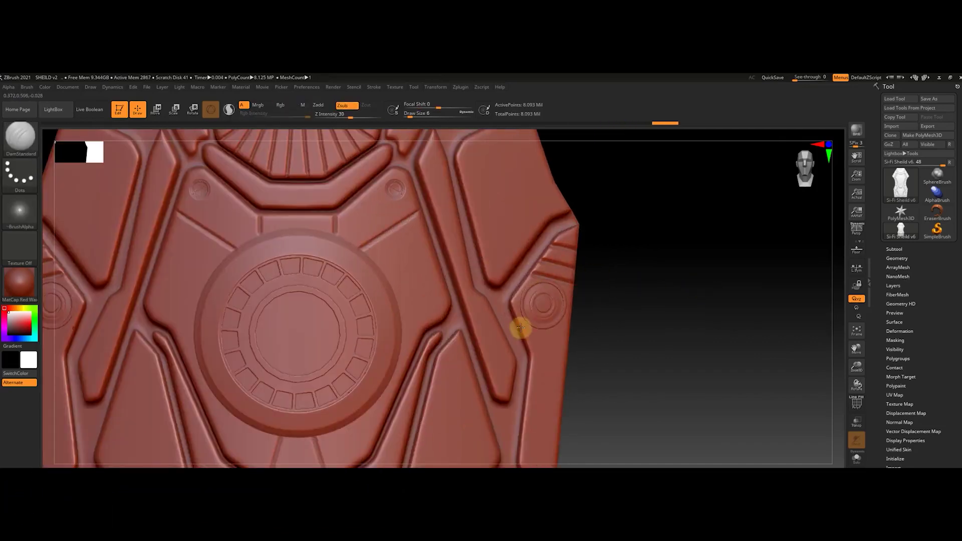
{"action": "key", "text": "ctrl+shift+z"}
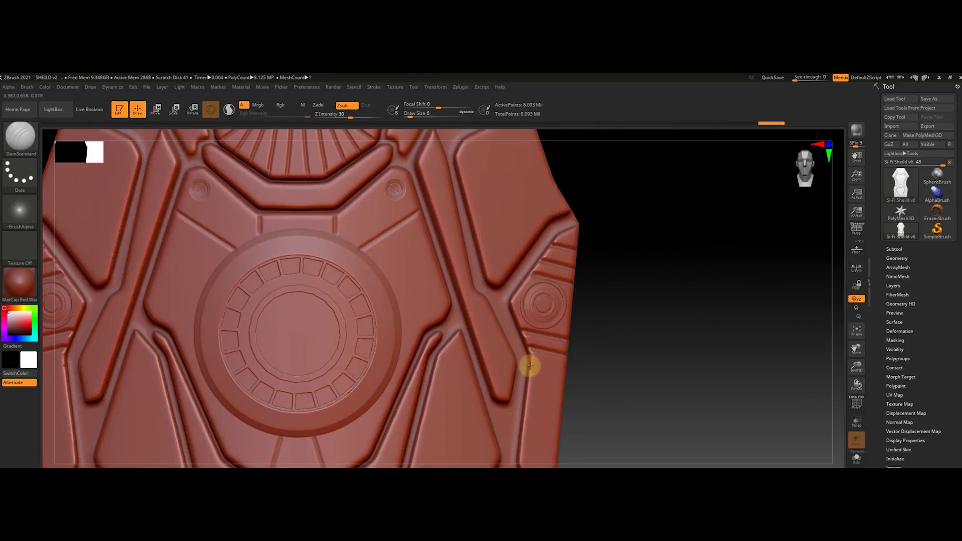
{"action": "key", "text": "ctrl+shift+z"}
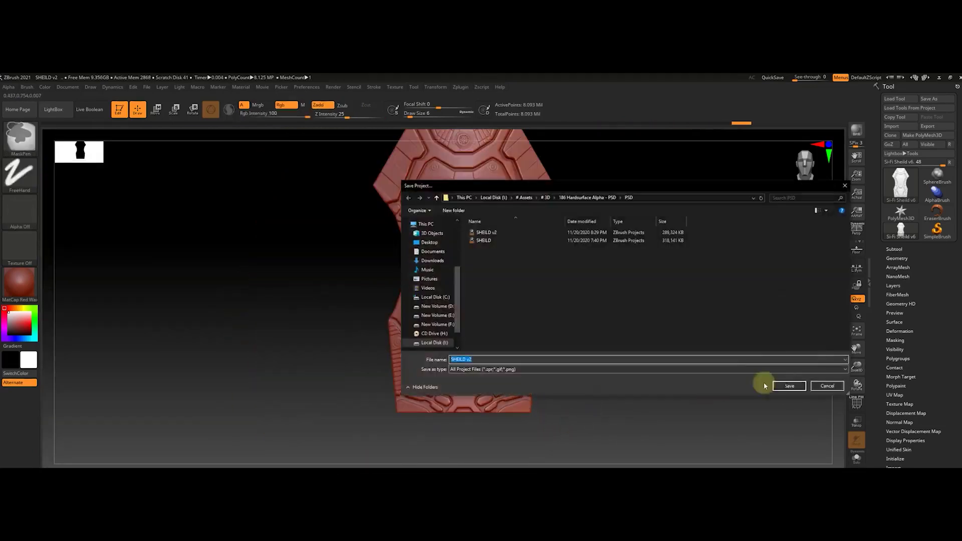
{"action": "key", "text": "ctrl+shift+z"}
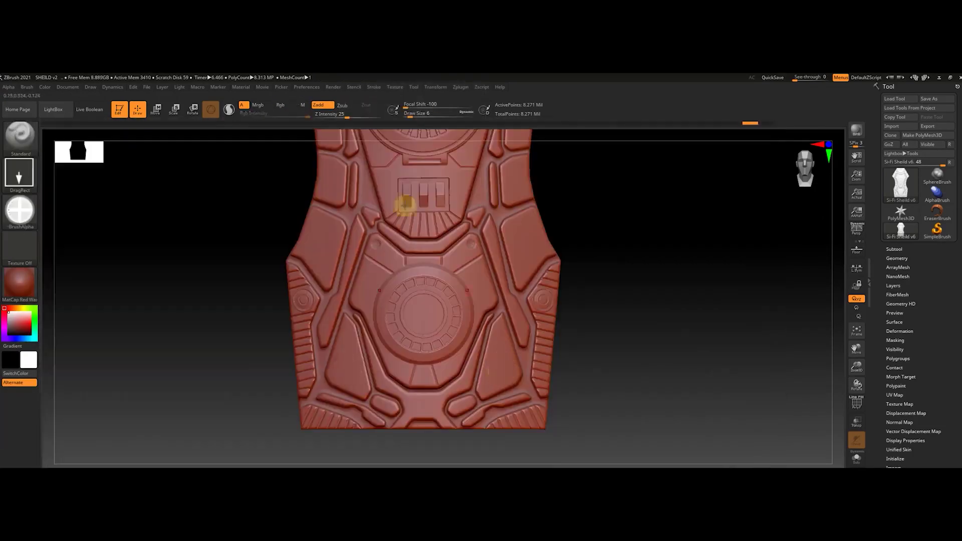
- Stamp an upright cross switch on both lower panels and carve a mirrored hatch groove
{"action": "left_click_drag", "start_coordinate": [513, 352], "coordinate": [504, 346]}
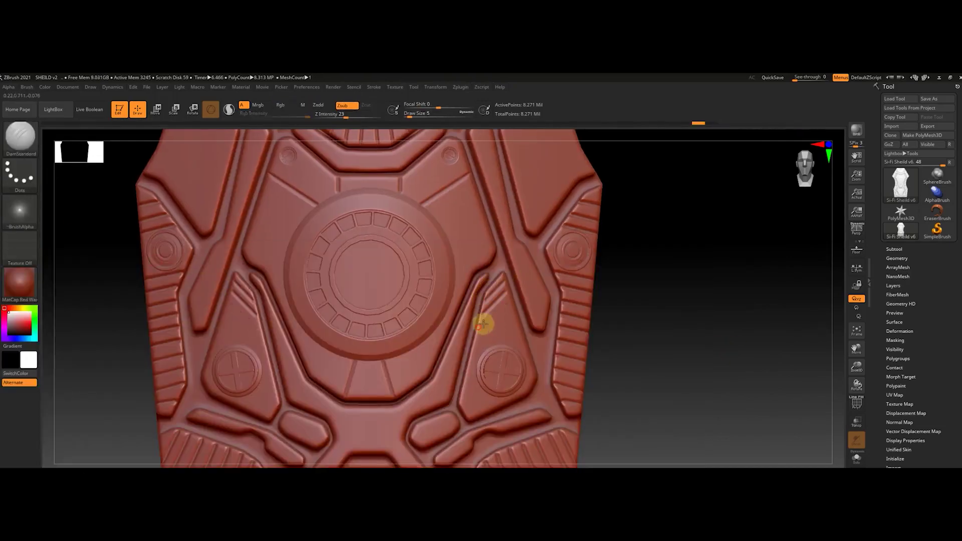
{"action": "left_click_drag", "start_coordinate": [512, 287], "coordinate": [485, 302]}
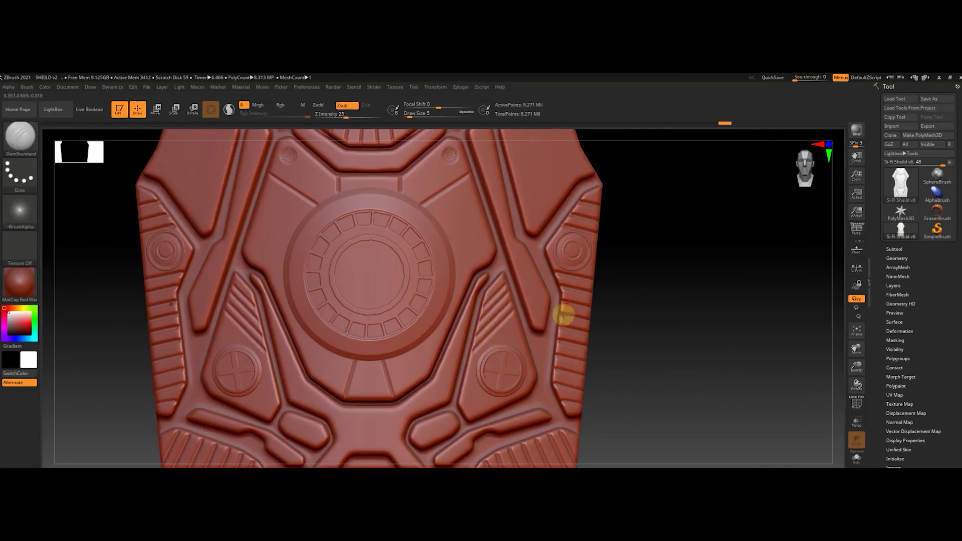
{"action": "scroll", "coordinate": [892, 281], "scroll_direction": "down", "scroll_amount": 3}
- Add 45° diagonal hatch lines, soften the right cross with Morph, and set focal shift to -62
{"action": "left_click", "coordinate": [901, 228]}
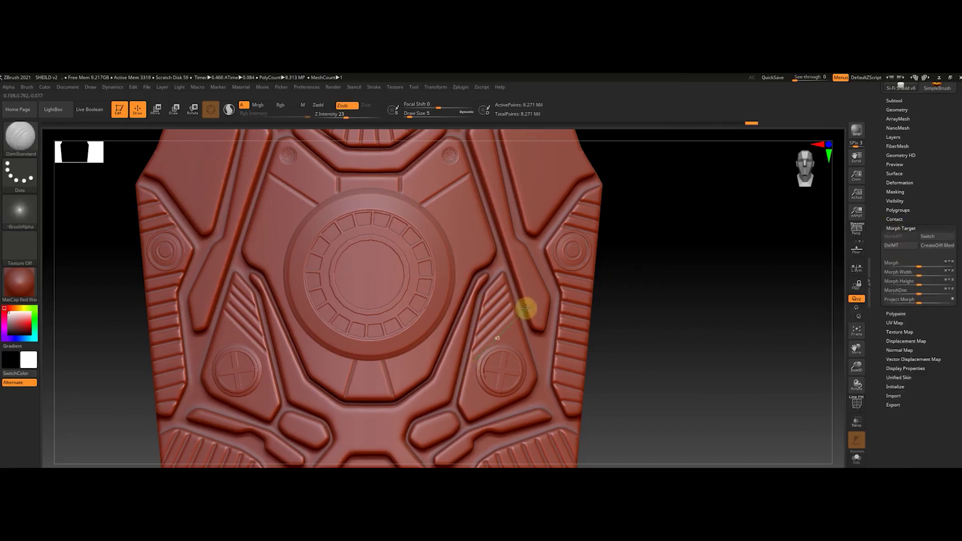
{"action": "left_click_drag", "start_coordinate": [521, 325], "coordinate": [464, 397]}
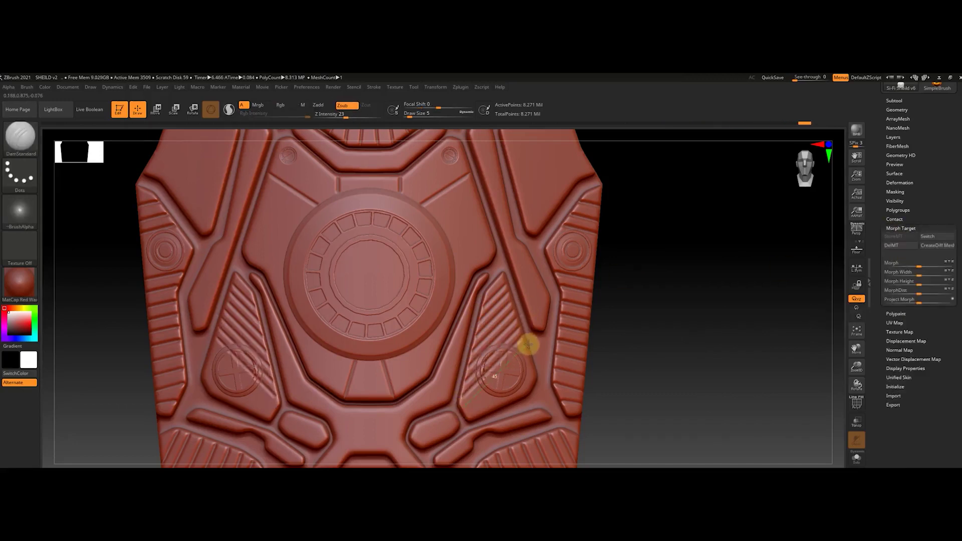
{"action": "left_click_drag", "start_coordinate": [533, 350], "coordinate": [523, 373]}
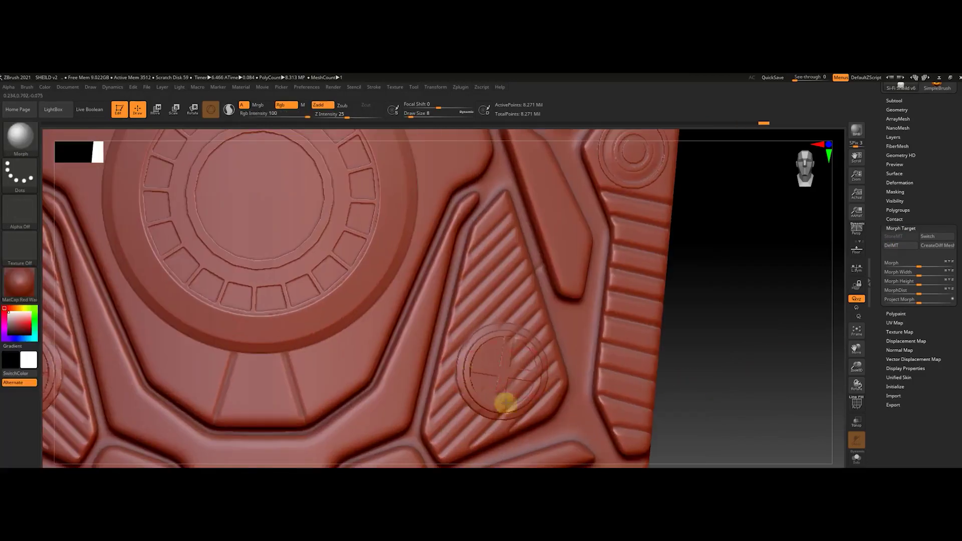
{"action": "left_click_drag", "start_coordinate": [505, 403], "coordinate": [516, 347]}
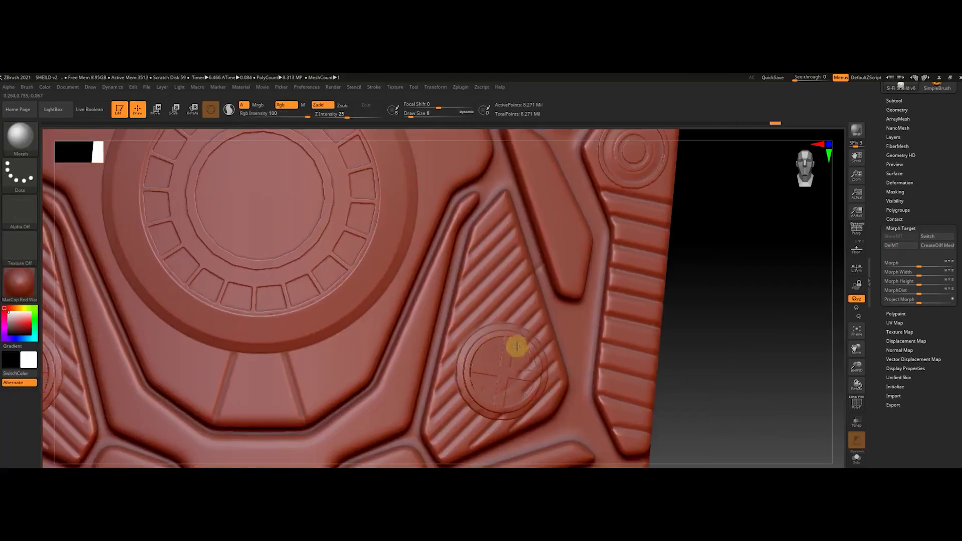
{"action": "left_click_drag", "start_coordinate": [435, 111], "coordinate": [414, 111]}
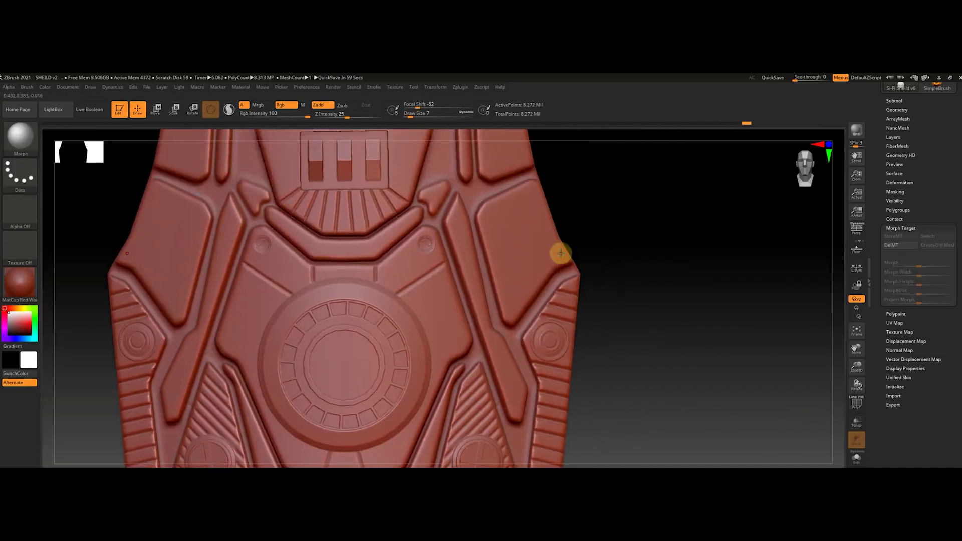
- Set Z Intensity to 28, carve an upper side-panel groove, and overwrite-save SHEILD v2
{"action": "left_click_drag", "start_coordinate": [516, 231], "coordinate": [514, 205]}
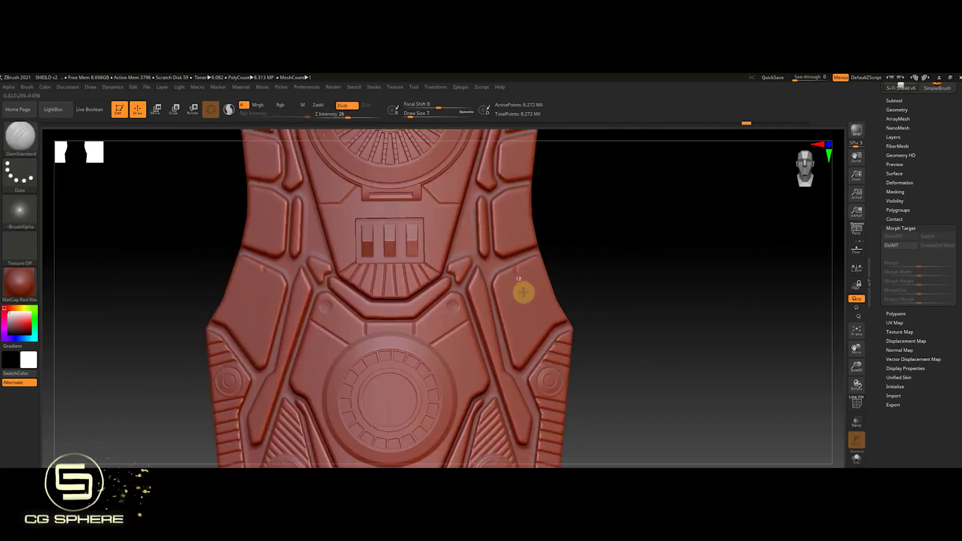
{"action": "left_click_drag", "start_coordinate": [512, 245], "coordinate": [530, 338]}
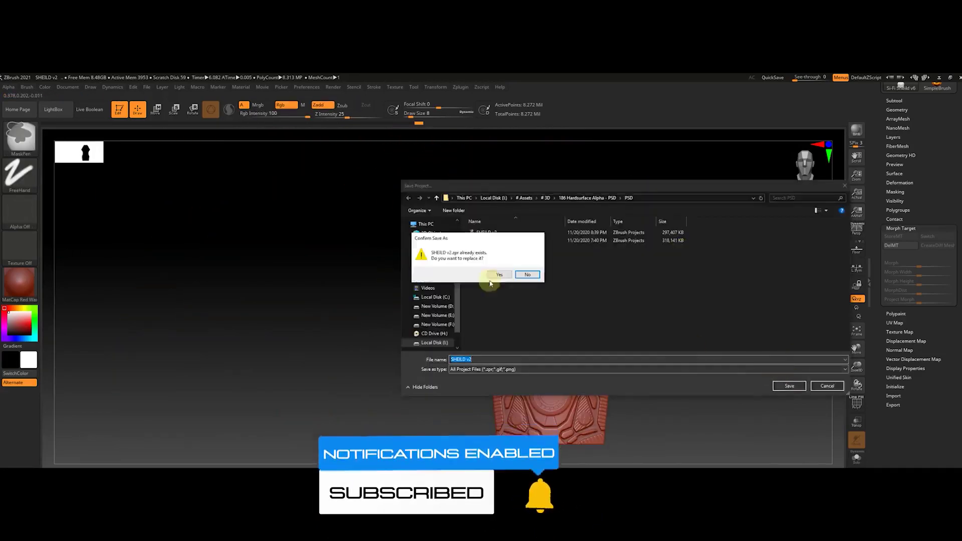
{"action": "left_click", "coordinate": [496, 275]}
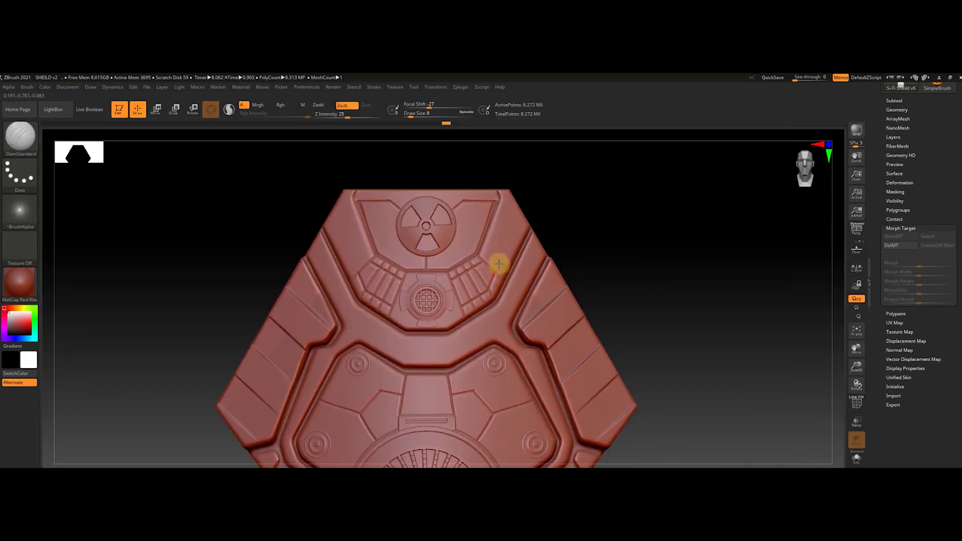
- Confirm Save in the Save Project dialog to store the finished shield sculpt
{"action": "left_click", "coordinate": [784, 387]}
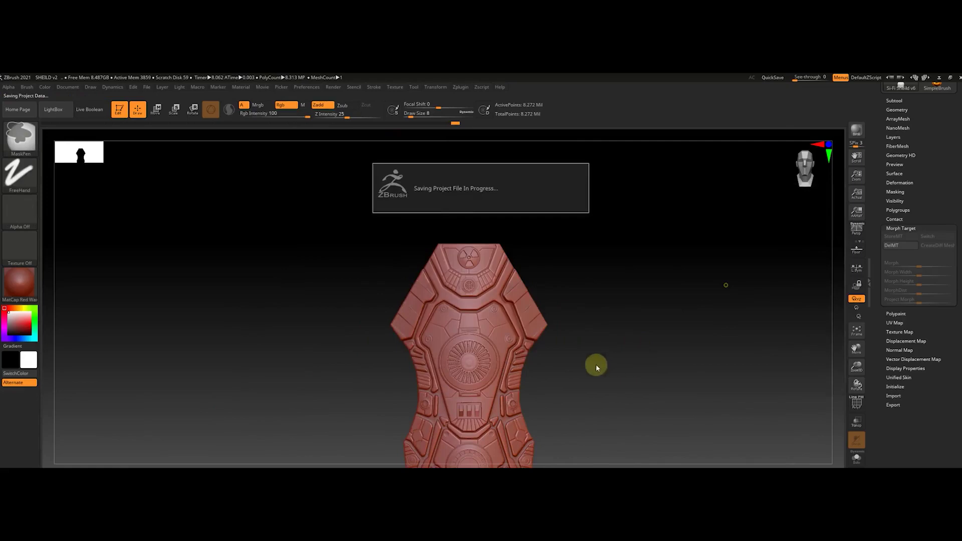